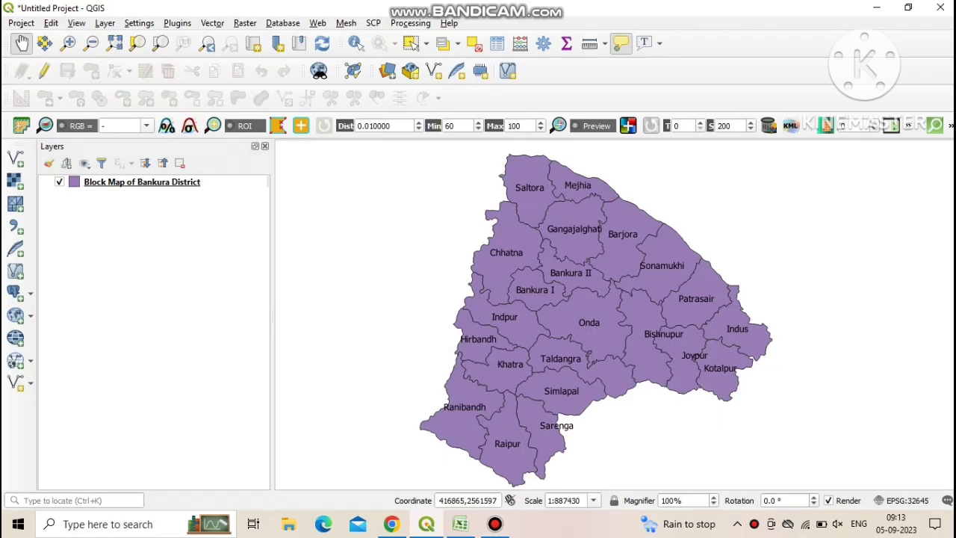
- View the attribute table of the Block Map of Bankura District layer, including its block names and areas, and close it
right_click(142, 183)
click(209, 322)
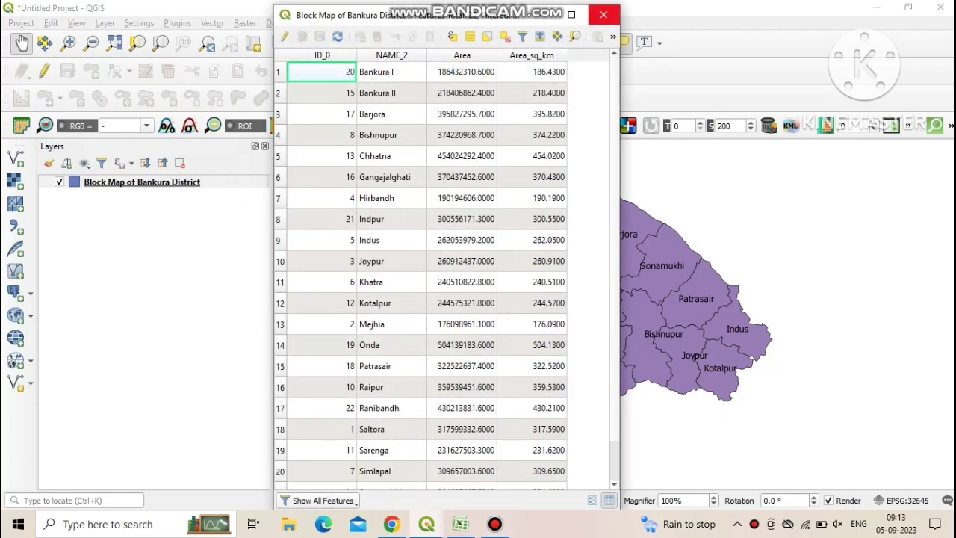
click(603, 14)
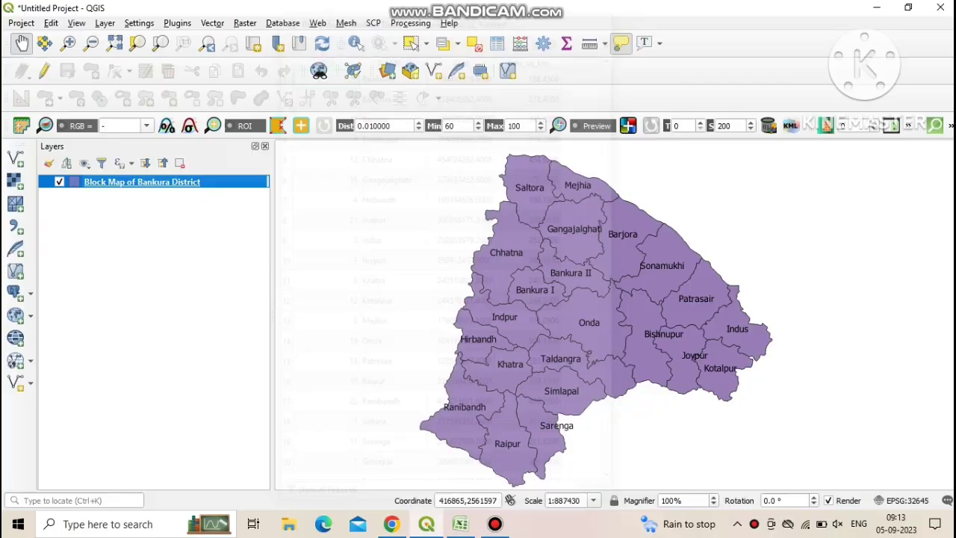
- Switch to Excel and review the Block_Name column and the Total Population, Density, Male_Pop and Female_Pop headers
click(460, 523)
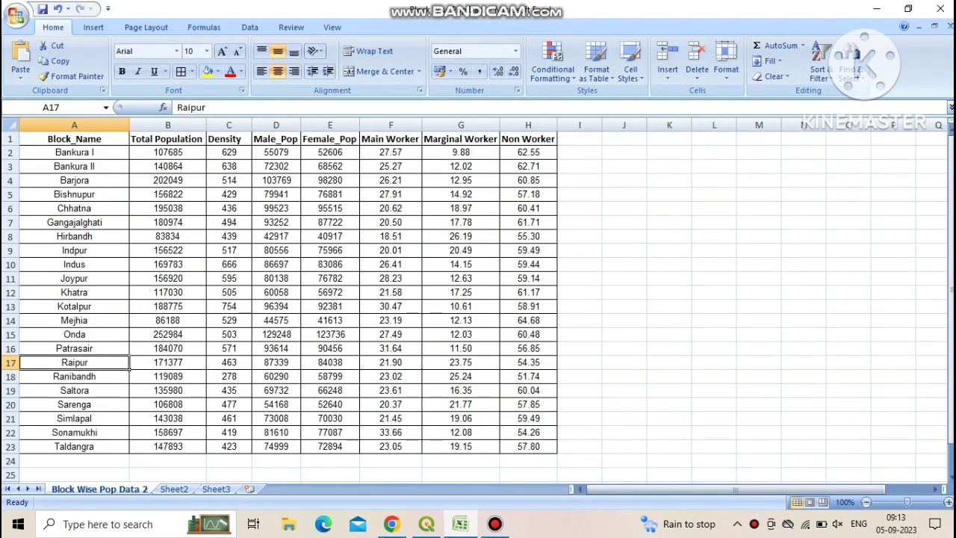
drag(74, 138, 74, 446)
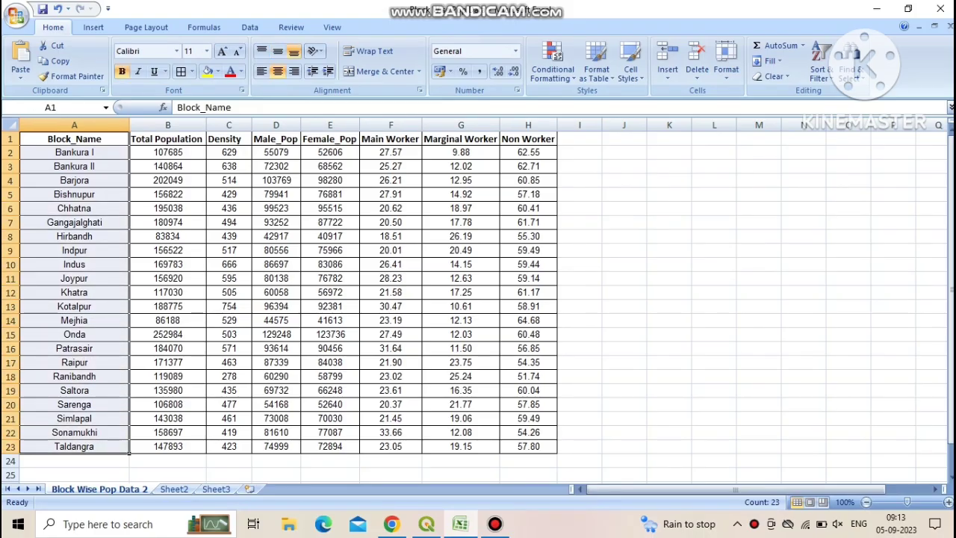
click(74, 152)
click(167, 139)
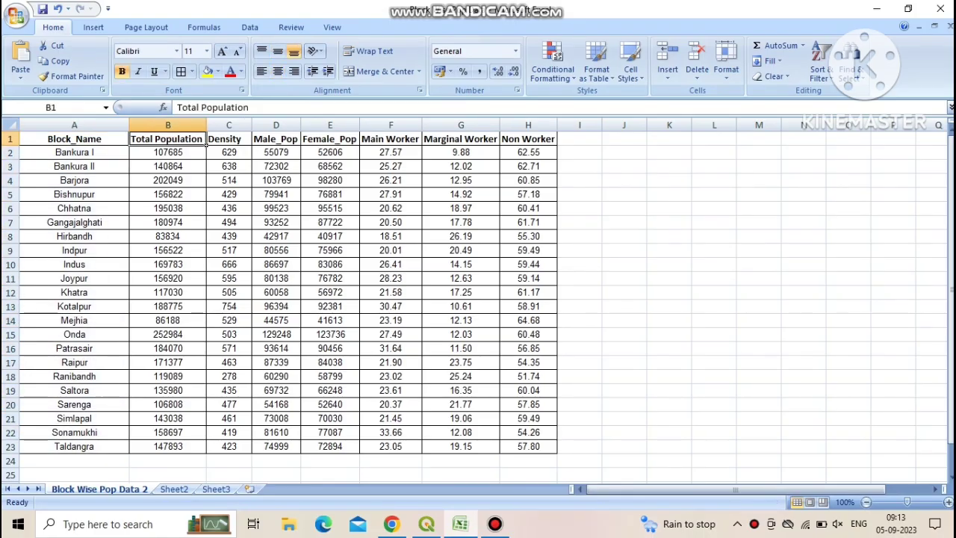
click(248, 142)
click(297, 142)
click(356, 144)
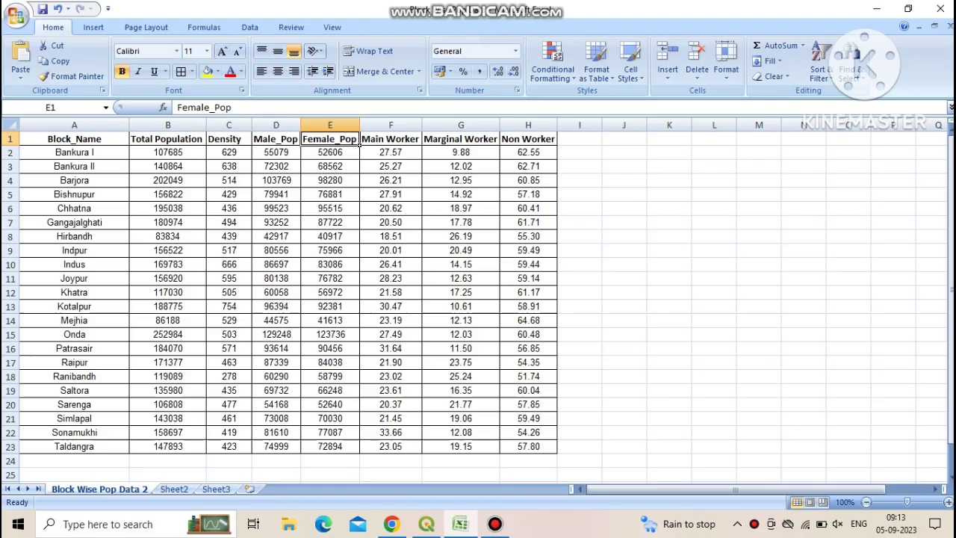
- Compare the NAME_2 column in the QGIS layer's attribute table with the worksheet's Block_Name column, and close the table
click(426, 524)
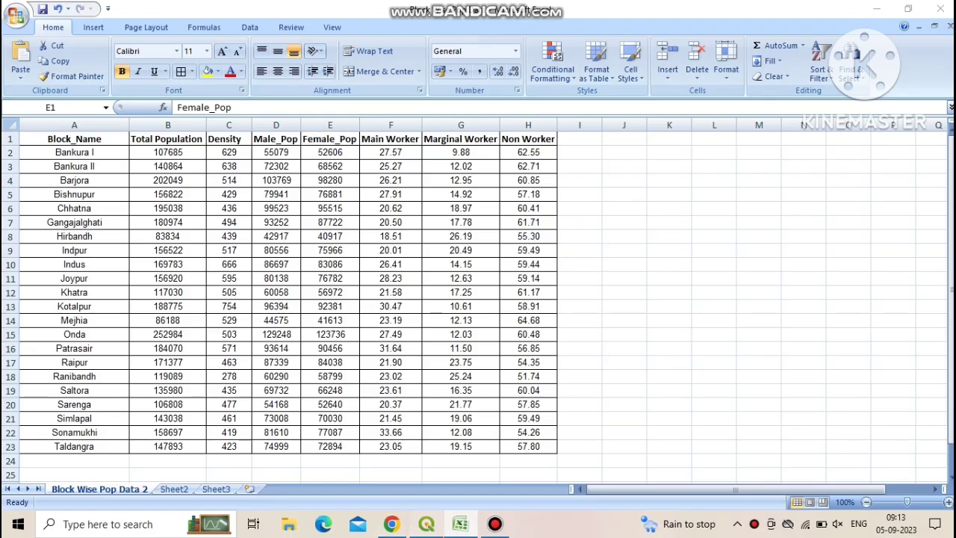
right_click(147, 184)
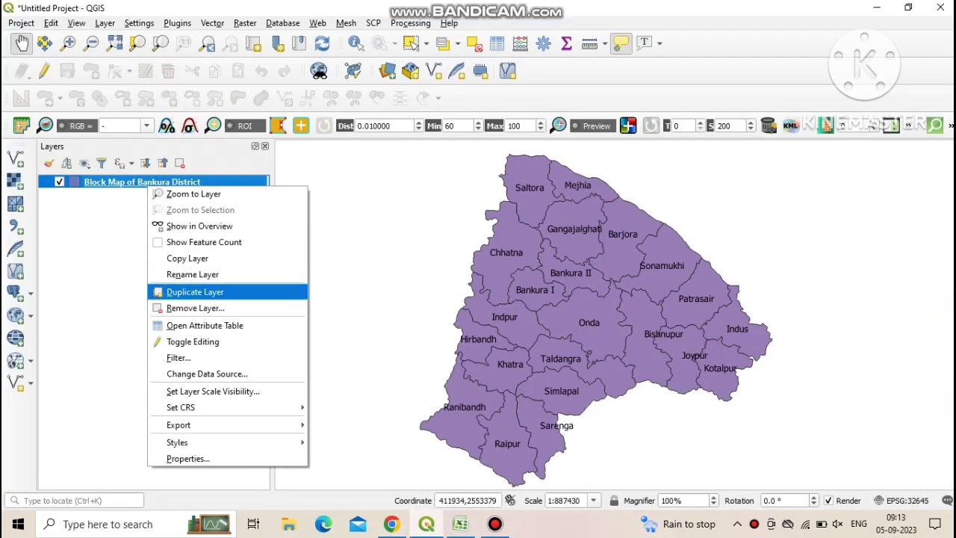
click(205, 325)
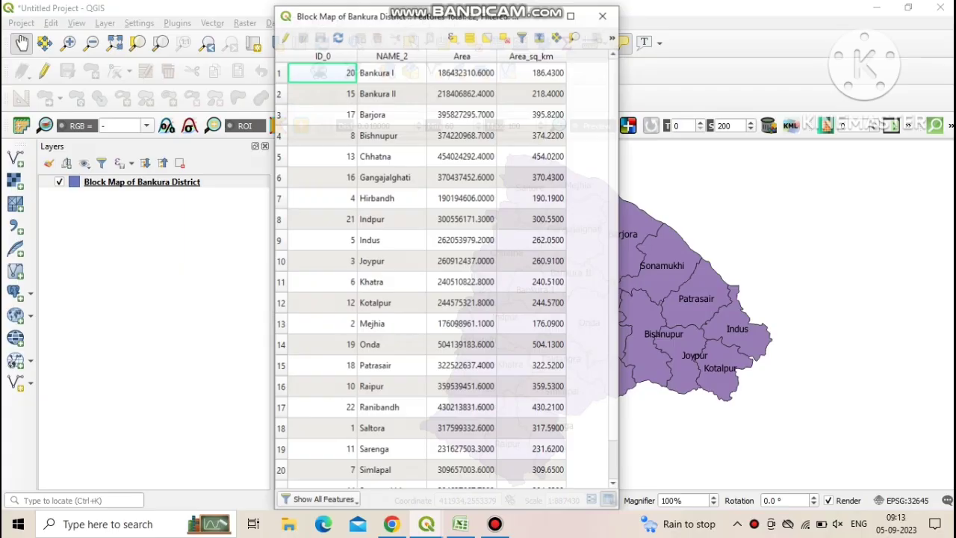
click(460, 523)
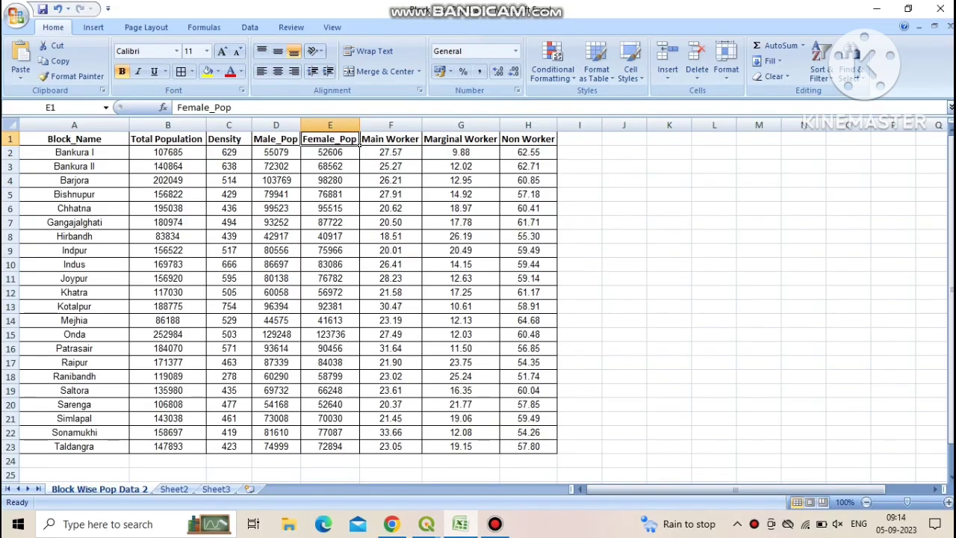
click(542, 460)
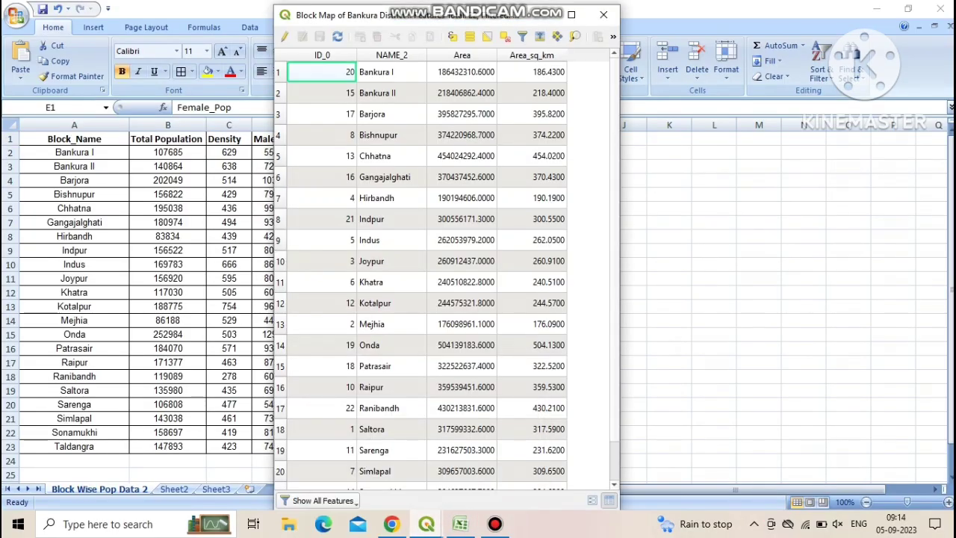
drag(441, 14, 532, 9)
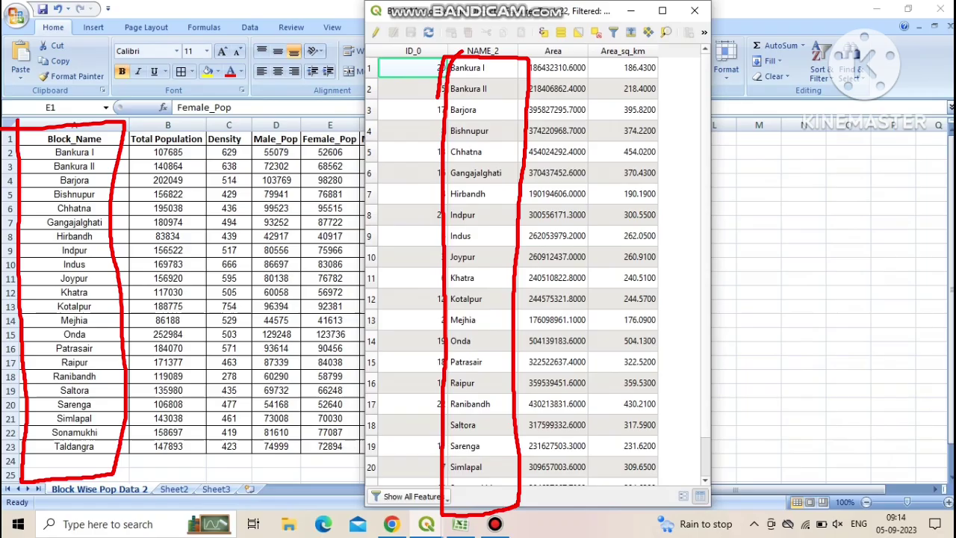
scroll(537, 269, down, 1)
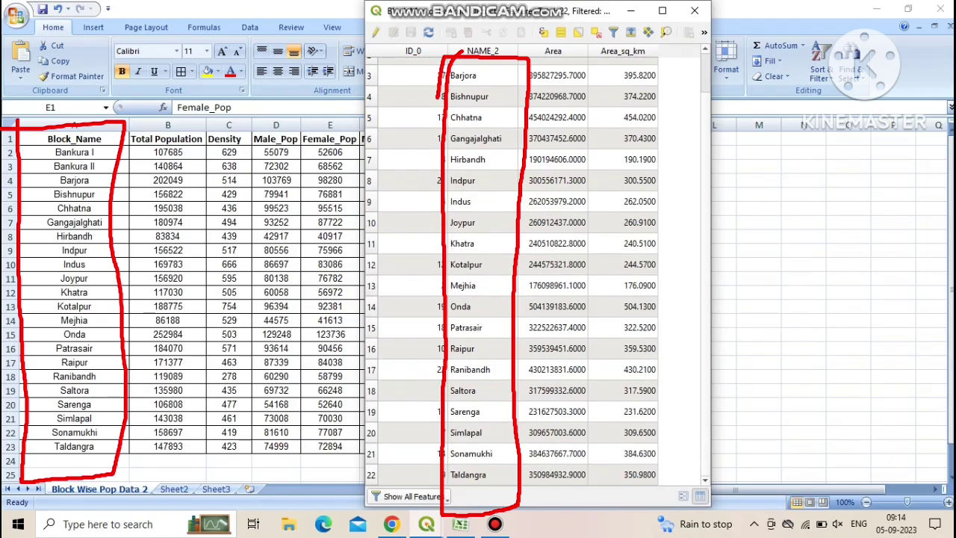
scroll(538, 269, up, 1)
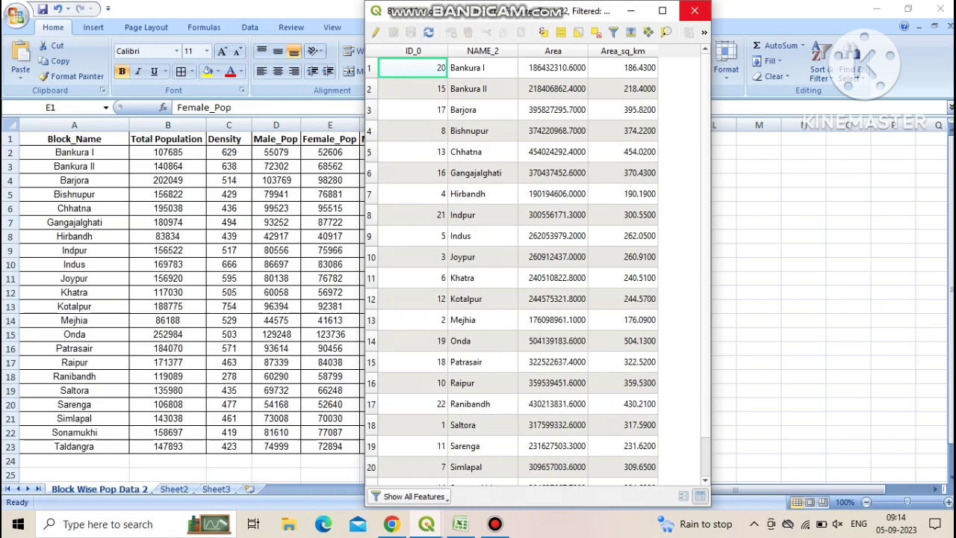
click(694, 10)
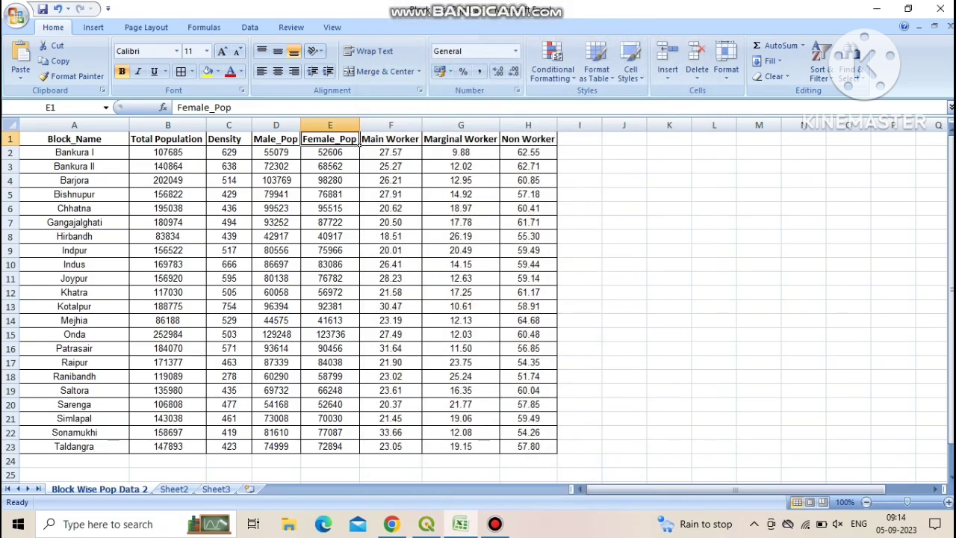
- Start saving a copy of the population workbook with CSV (Comma delimited) as the file type
click(16, 17)
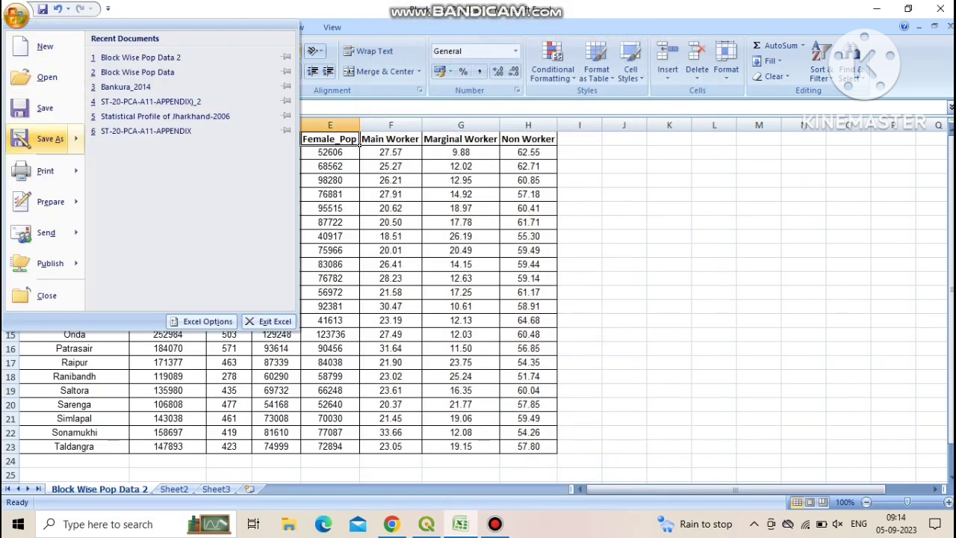
click(45, 139)
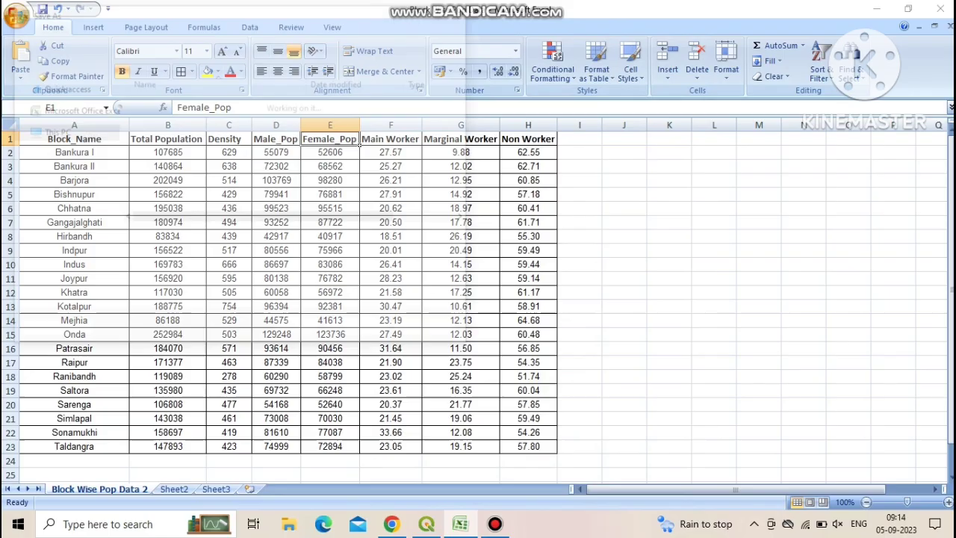
click(281, 257)
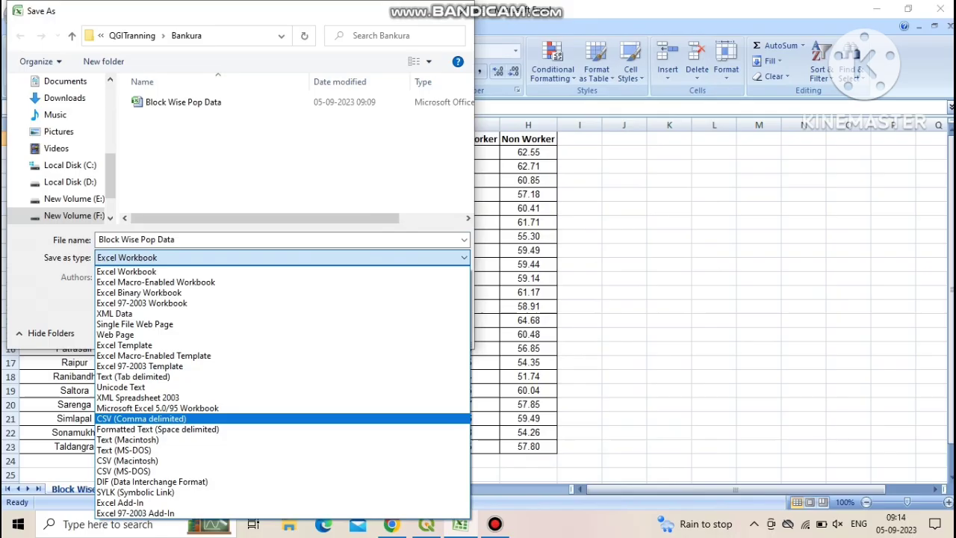
click(141, 418)
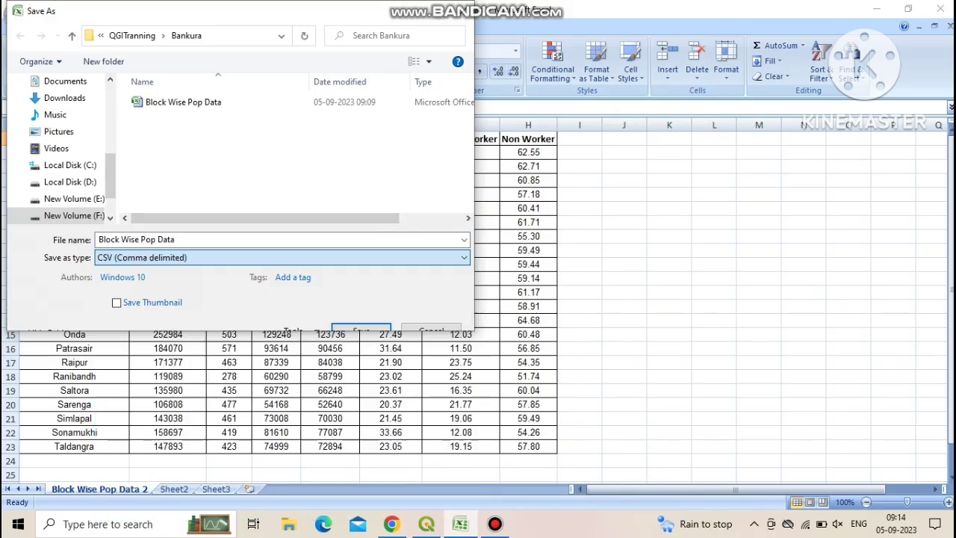
- Name the CSV copy Block Wise Pop Data CSV Data
click(187, 239)
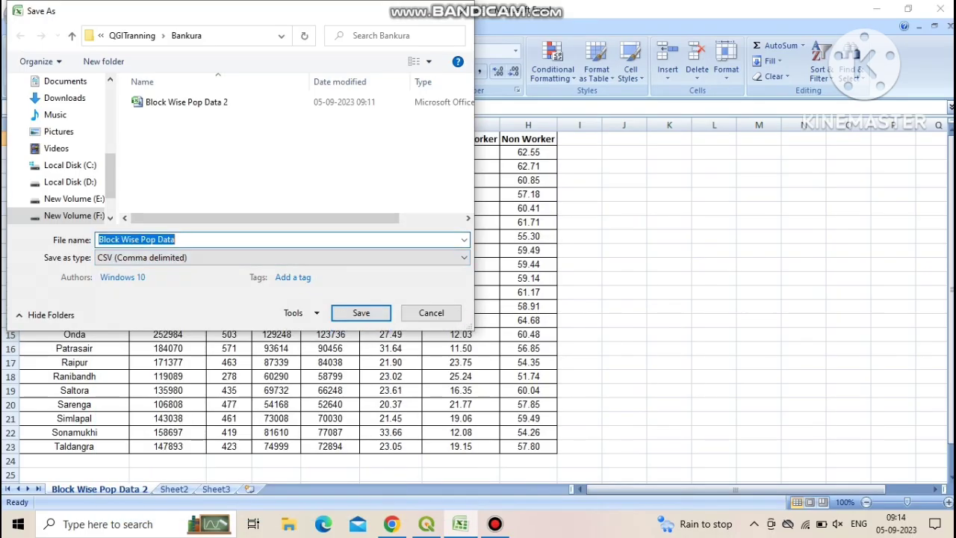
click(176, 239)
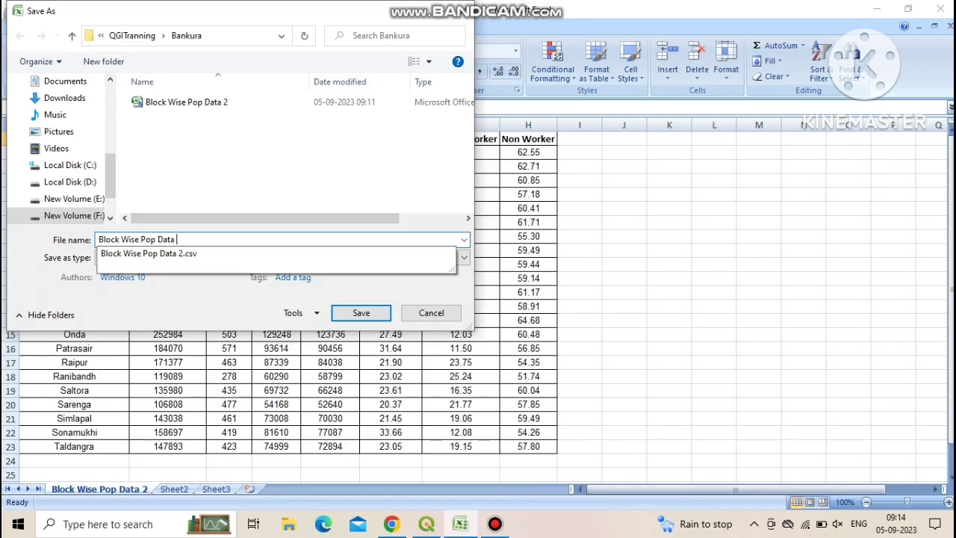
text(CSV)
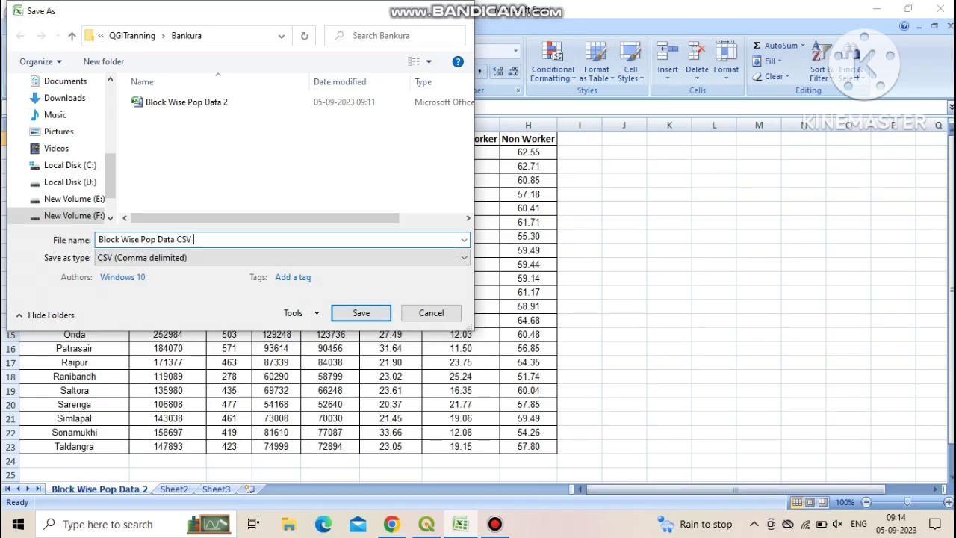
text( Data)
key(BackSpace)
key(BackSpace)
key(BackSpace)
text(ata)
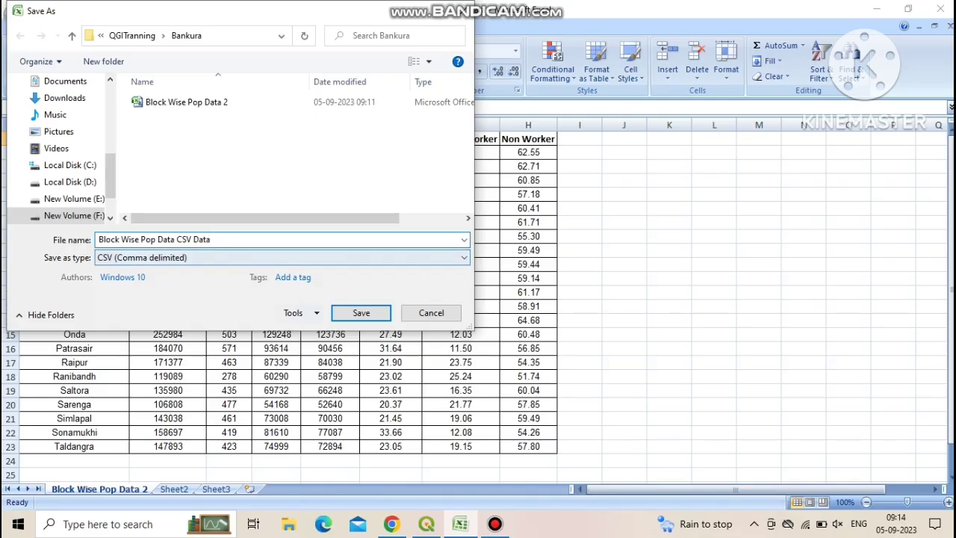
- Save only the active sheet to the CSV file, answer No to keeping the workbook format, and cancel the follow-up save
click(361, 313)
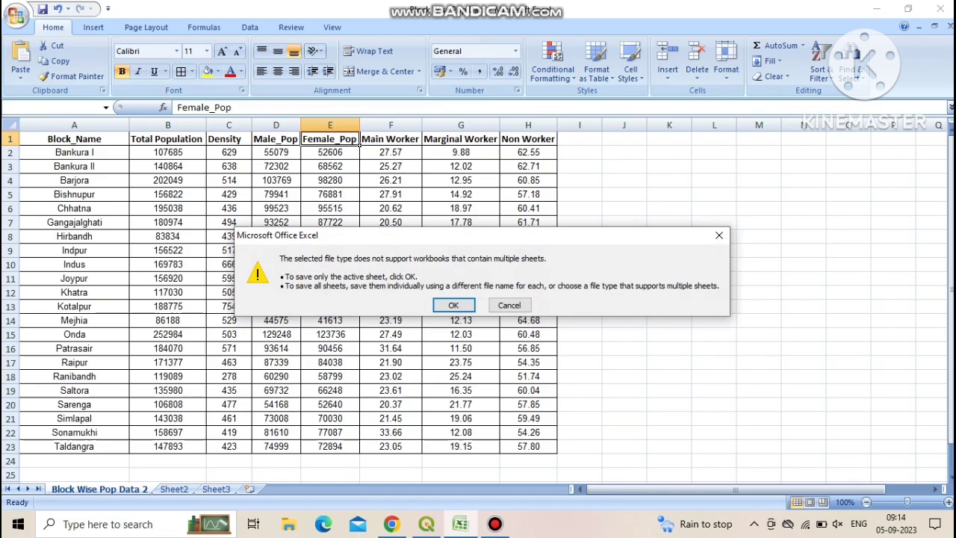
key(Return)
key(Tab)
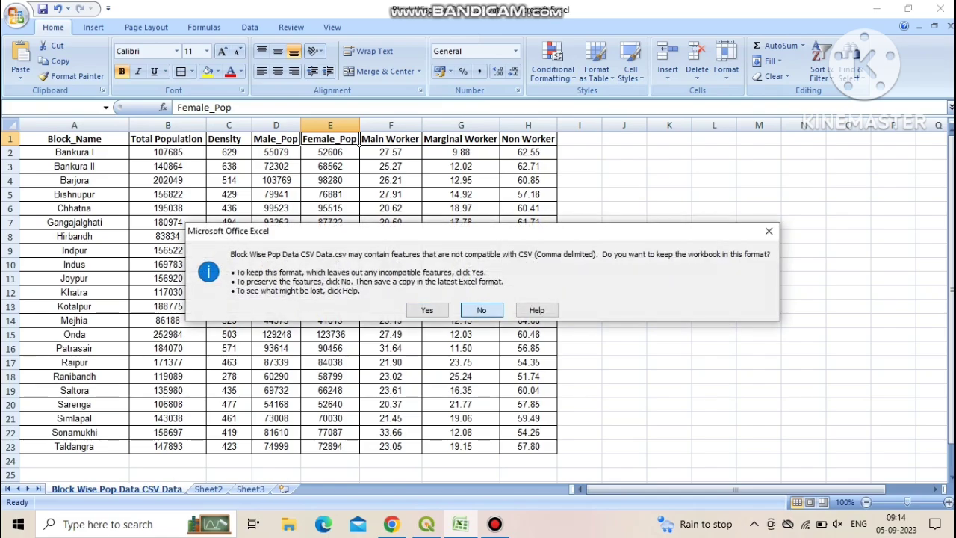
key(Return)
click(431, 313)
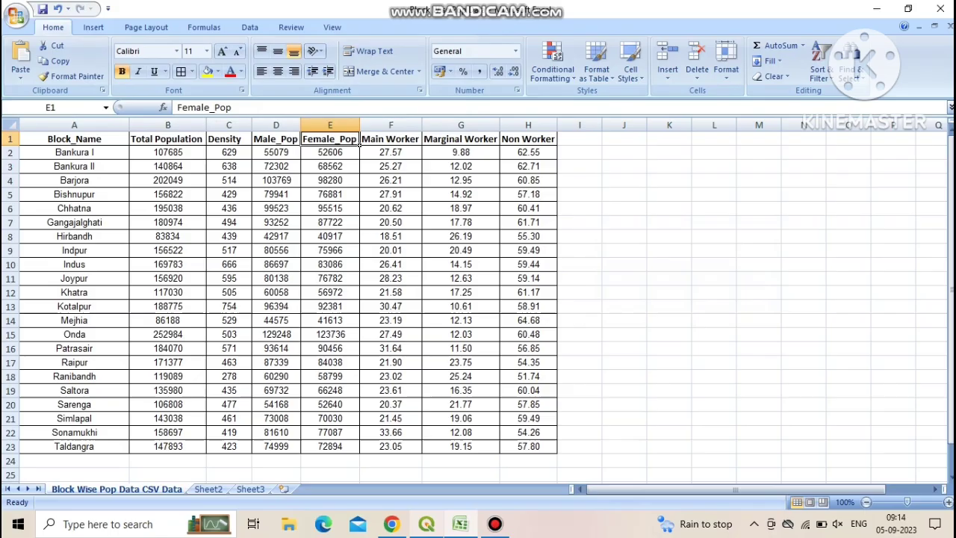
- Switch to QGIS and start adding a delimited text layer
click(426, 524)
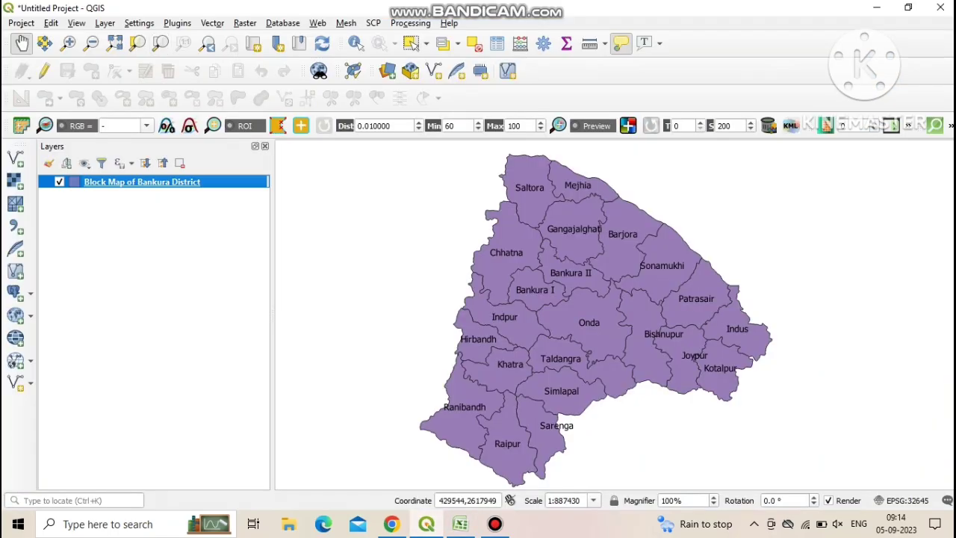
click(104, 22)
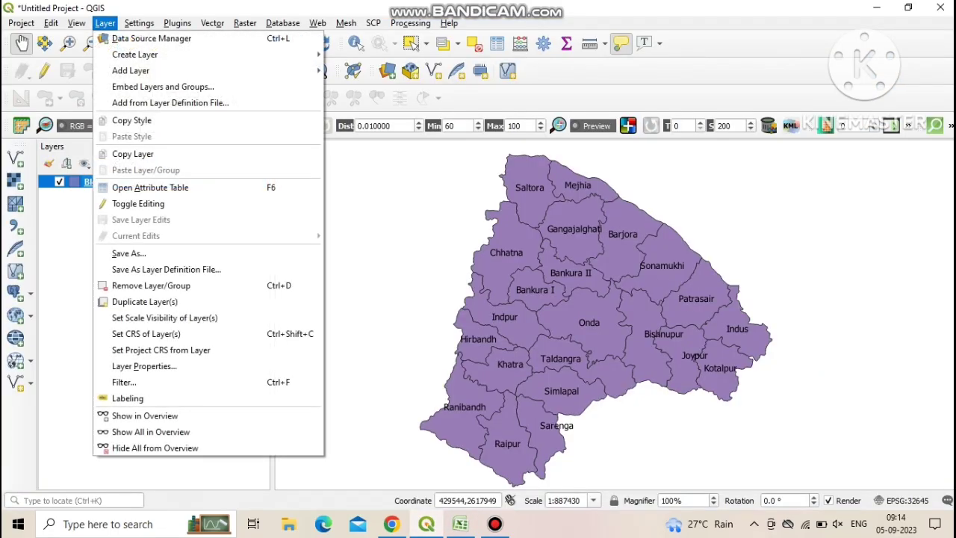
key(Down)
key(Right)
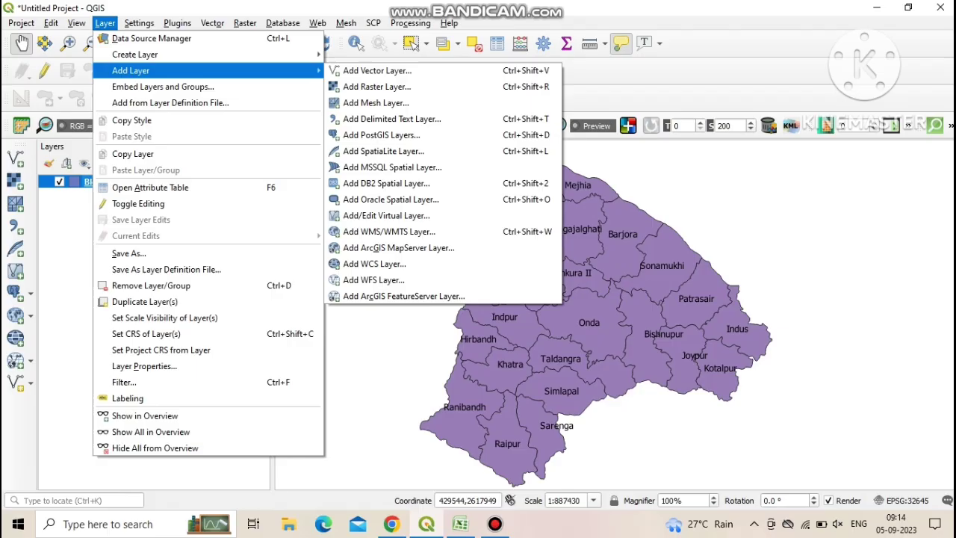
key(Down)
key(Down)
key(Down)
key(Down)
key(Down)
key(Up)
key(Up)
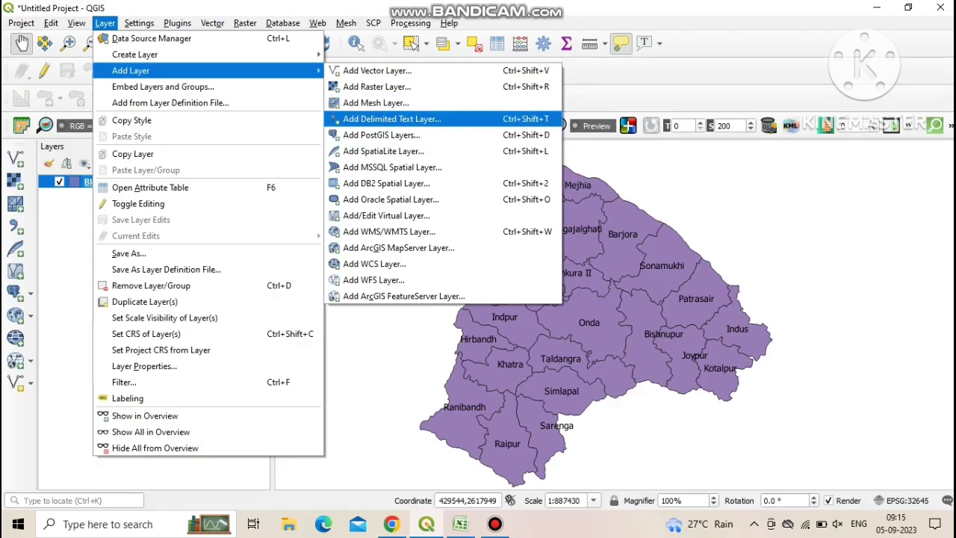
key(Return)
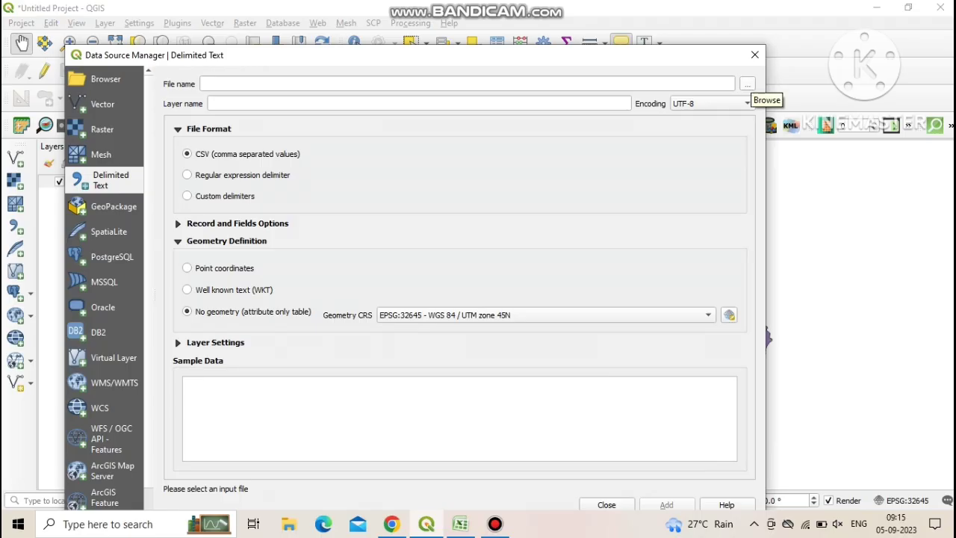
- Load Block Wise Pop Data CSV Data.csv from the Bankura folder and add it as an attribute-only table without geometry
click(747, 84)
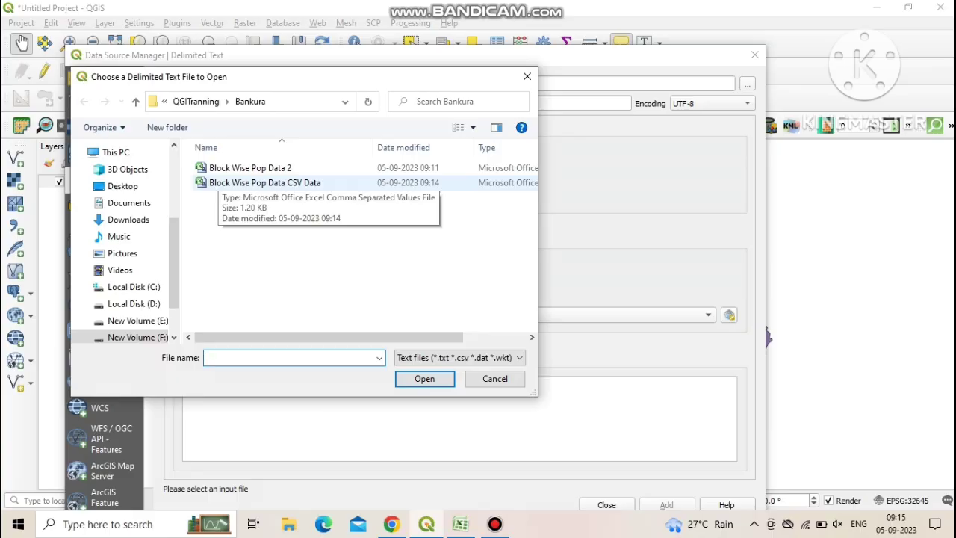
click(219, 183)
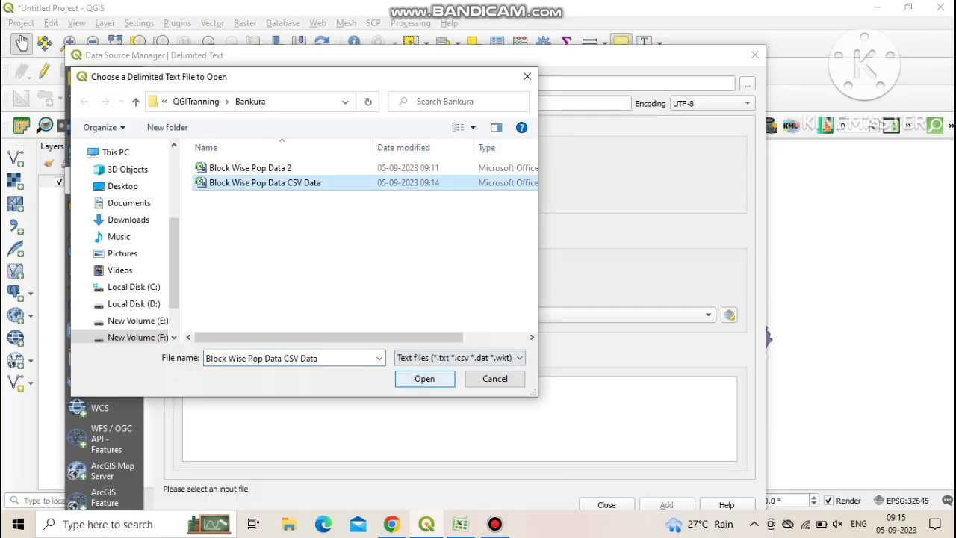
click(424, 379)
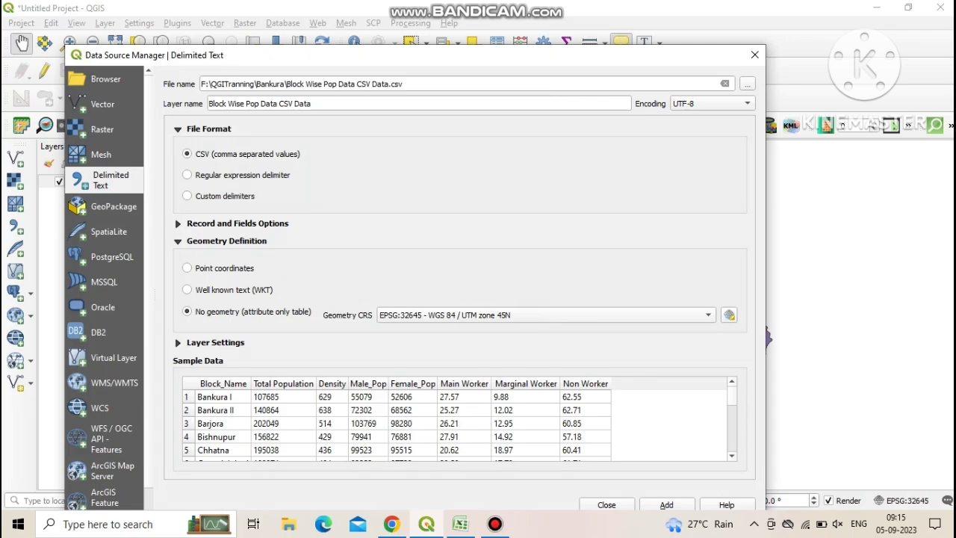
scroll(454, 422, down, 3)
scroll(454, 422, up, 3)
click(666, 504)
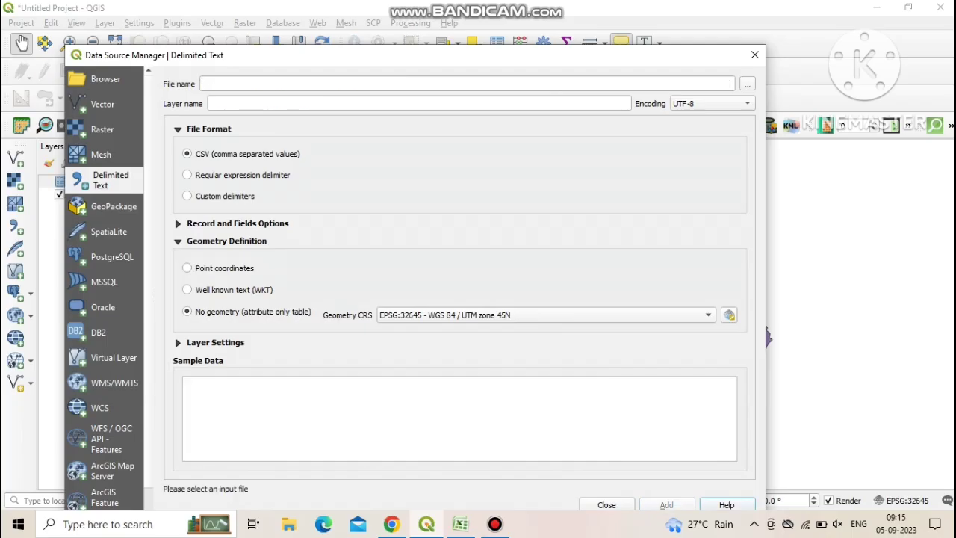
- Close the data source window and start a new join in the Block Map of Bankura District layer's properties
click(607, 504)
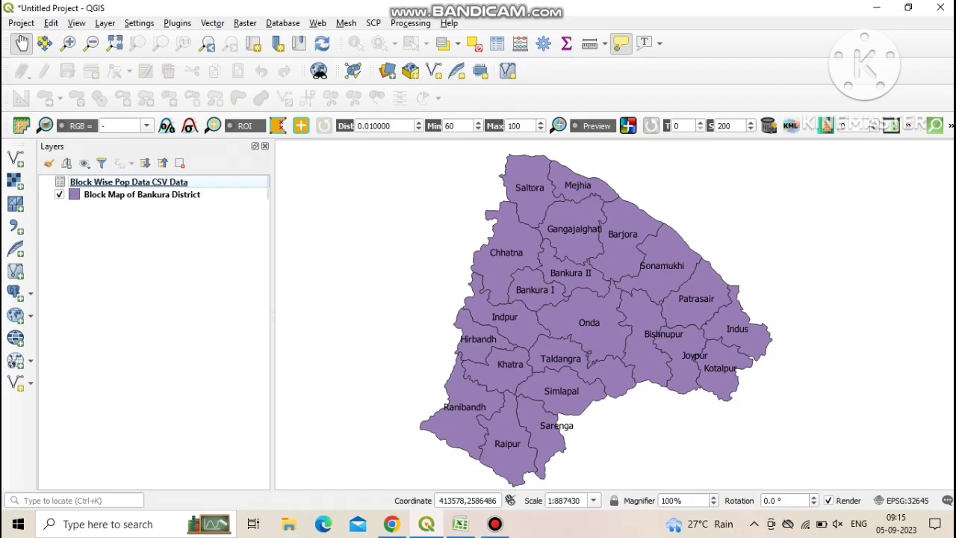
click(142, 194)
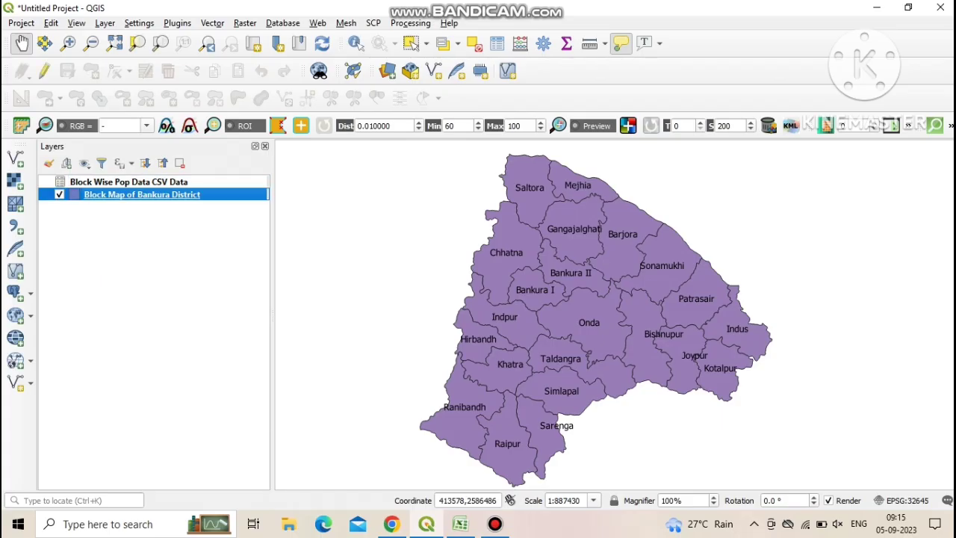
right_click(202, 195)
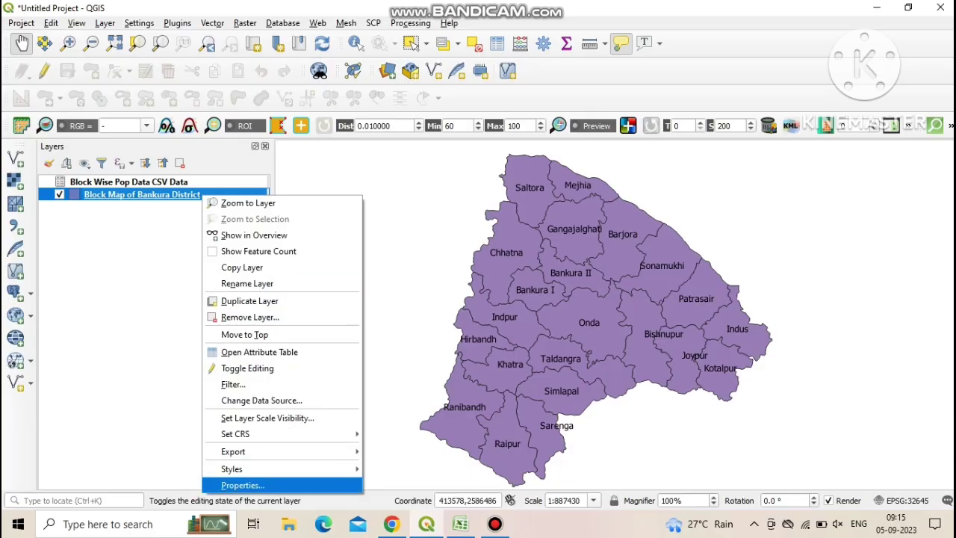
click(243, 485)
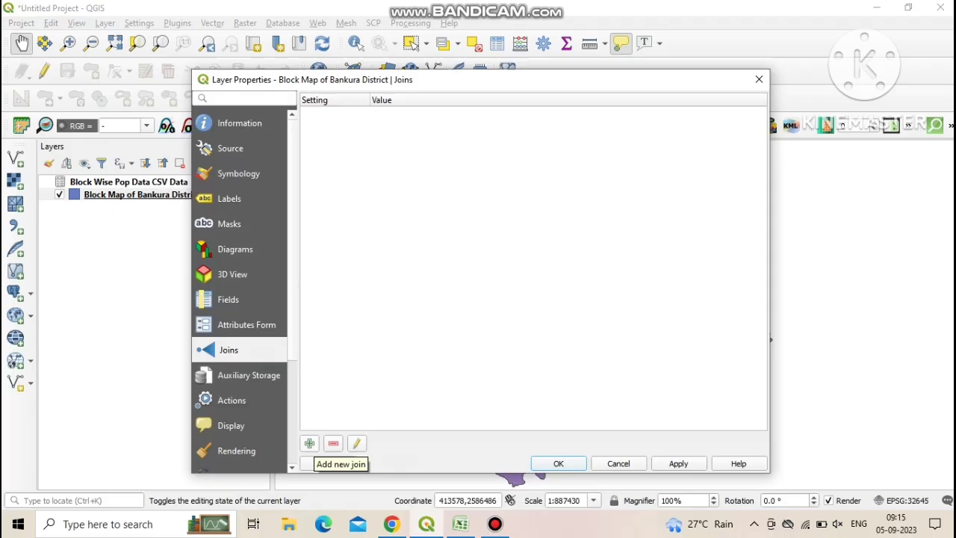
click(310, 443)
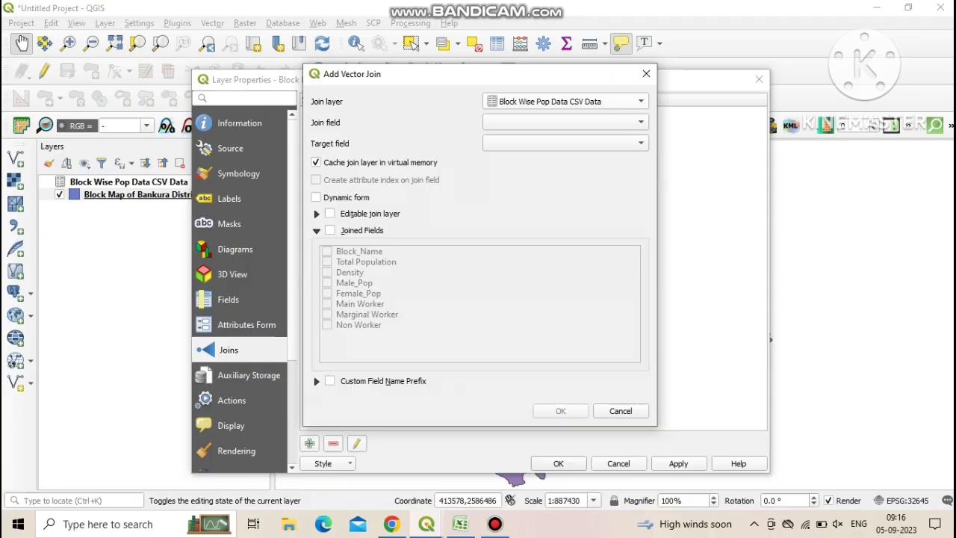
- Join the Block Wise Pop Data CSV Data table with Block_Name as join field and NAME_2 as target field, and apply it
click(565, 121)
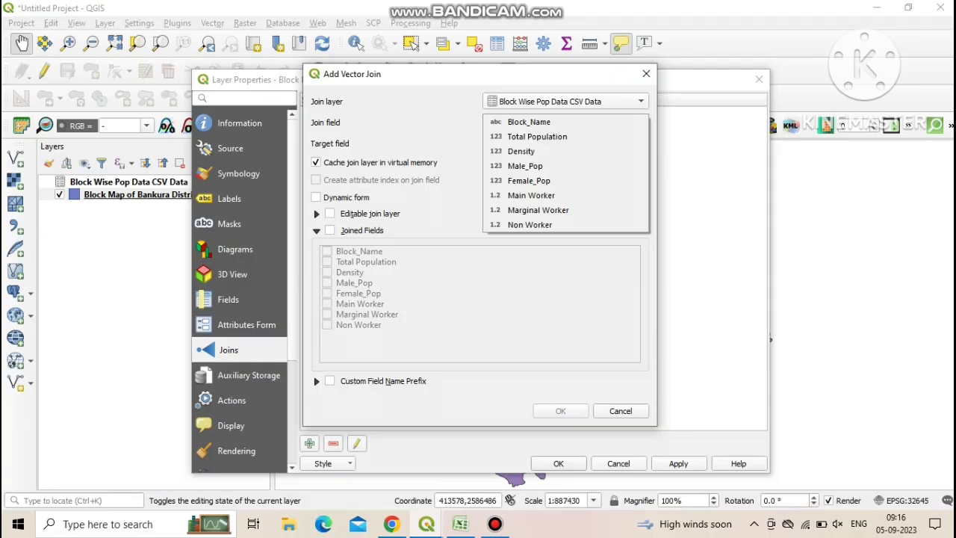
click(529, 121)
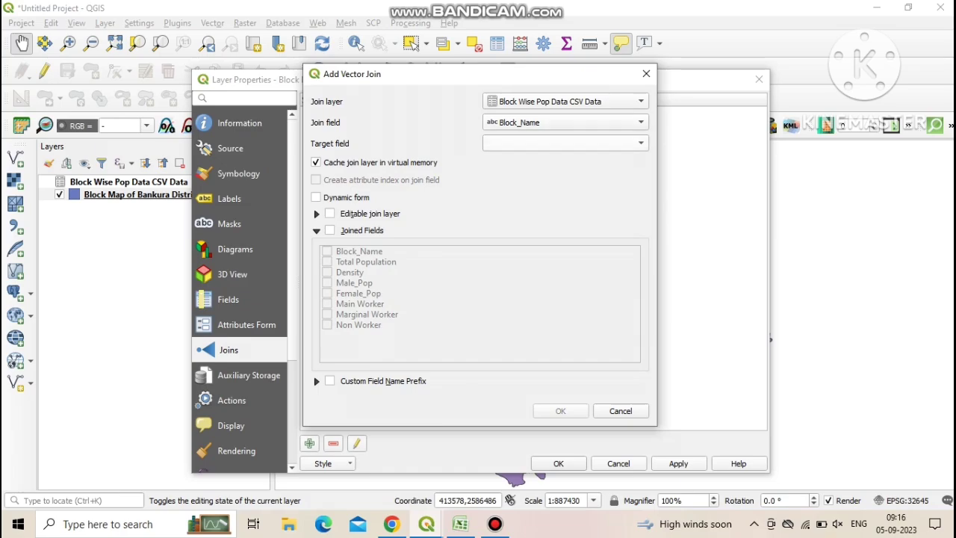
click(565, 143)
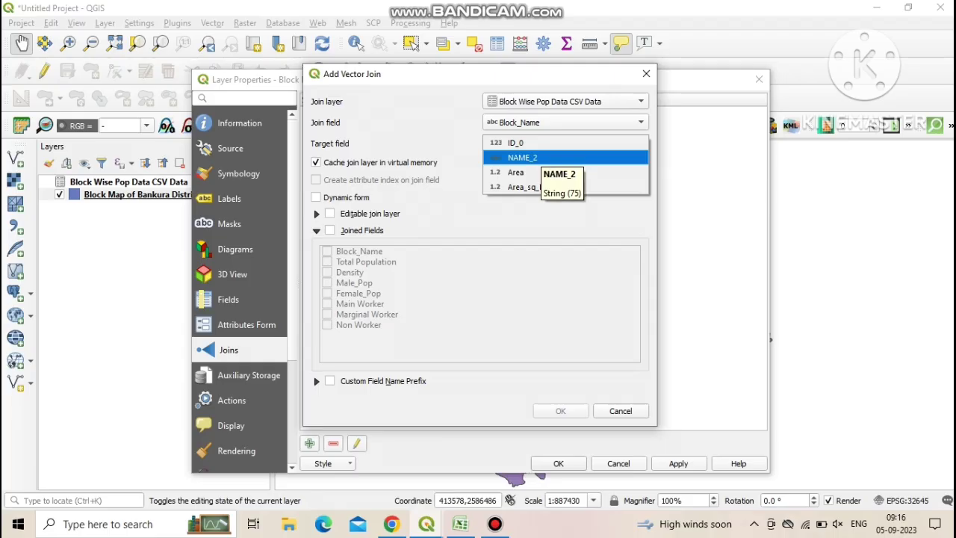
key(Return)
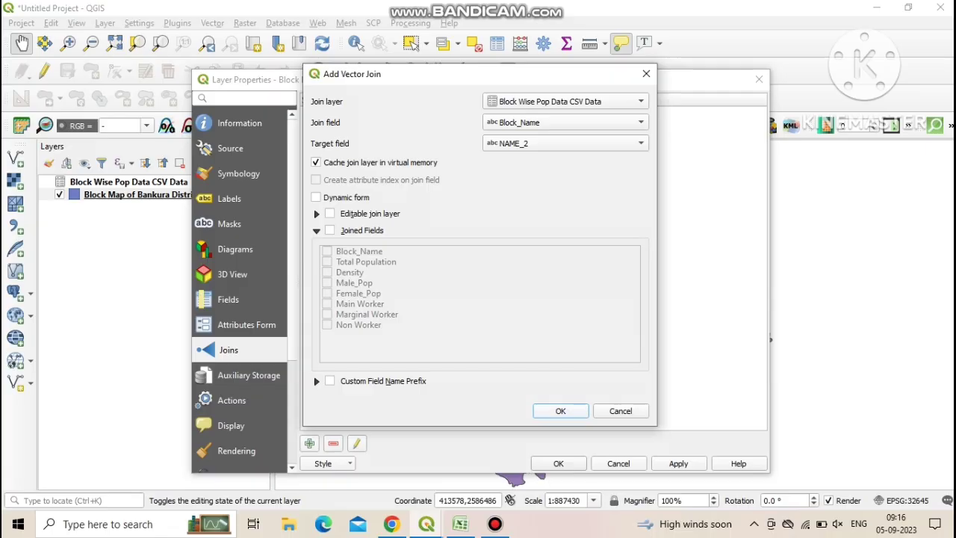
click(560, 411)
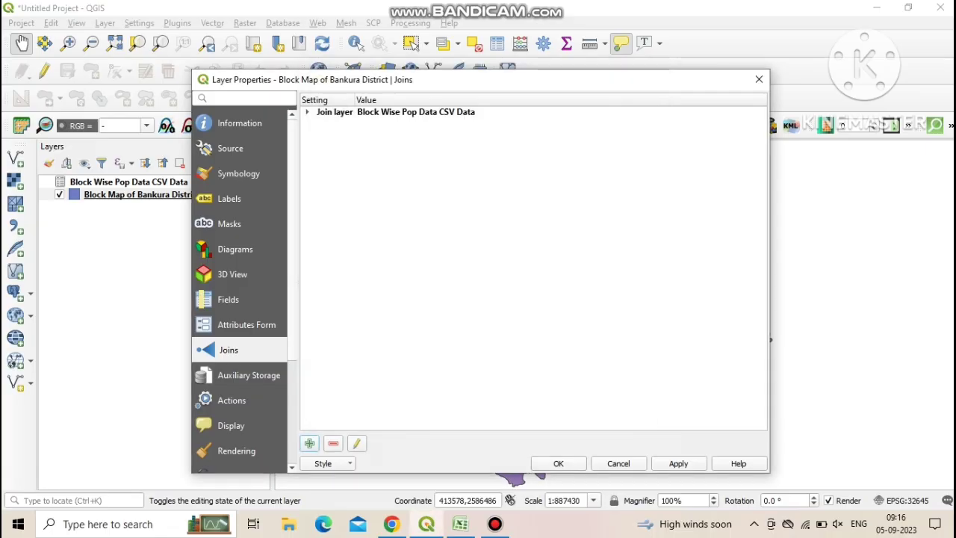
click(678, 463)
click(558, 463)
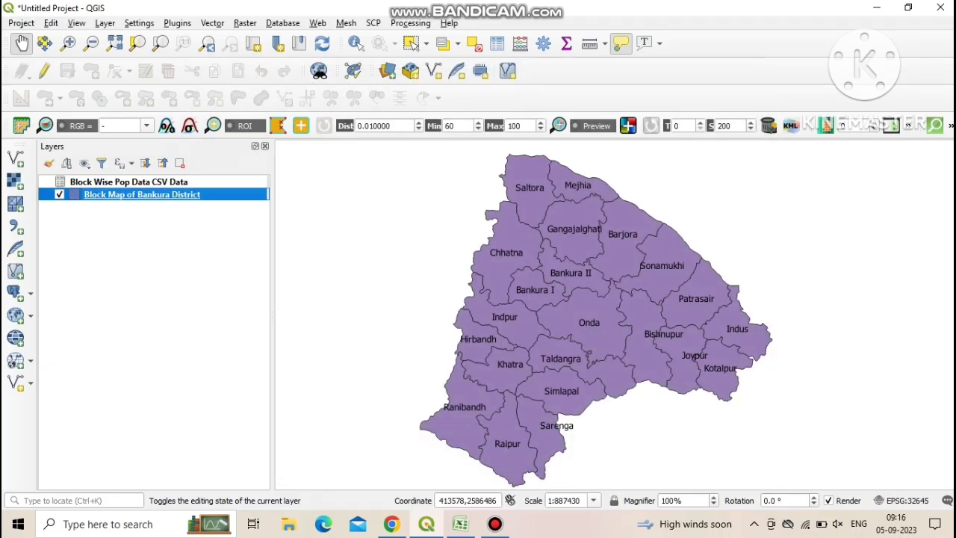
- Examine the joined population fields in the block map's attribute table, widening the Main Worker, Female_Pop and Male_Pop columns
right_click(139, 195)
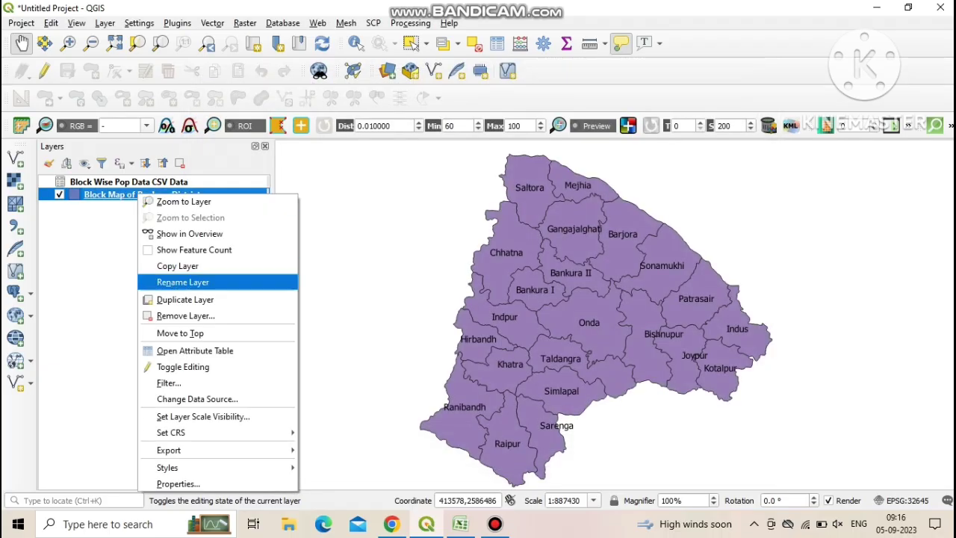
click(194, 350)
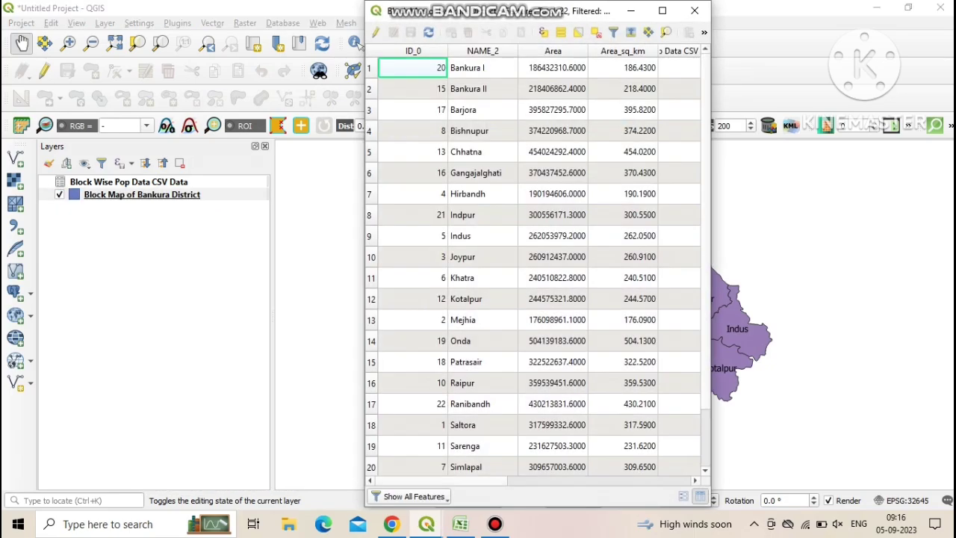
drag(442, 480, 509, 480)
scroll(538, 261, right, 5)
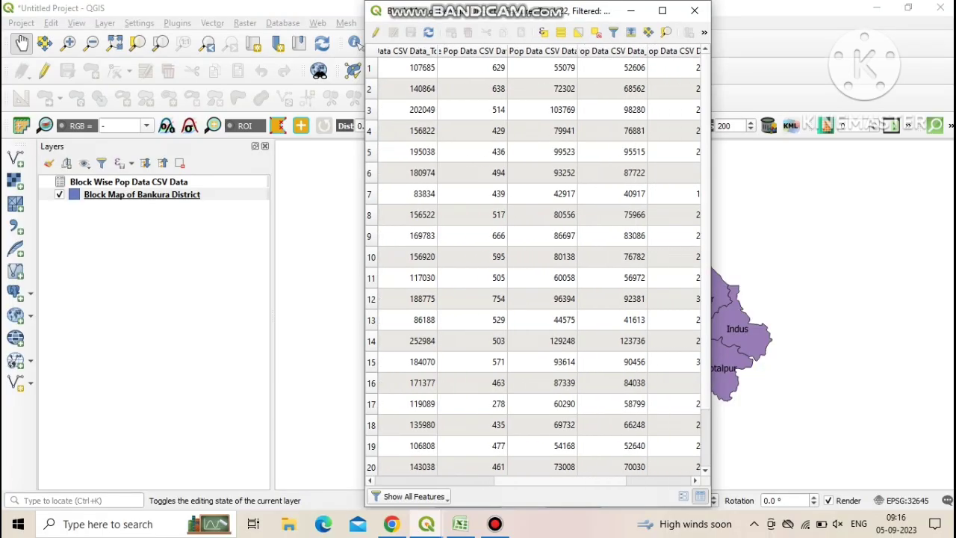
scroll(538, 261, right, 3)
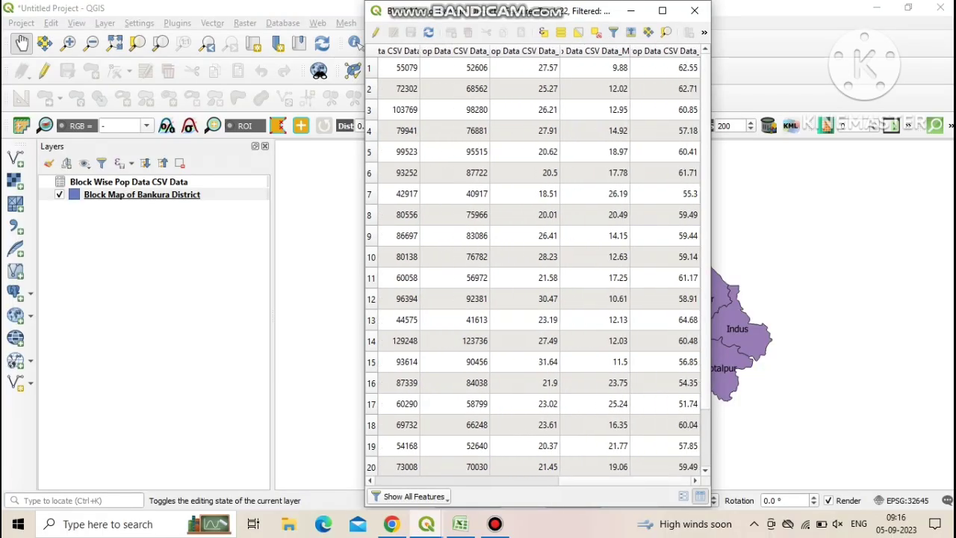
drag(559, 51, 667, 50)
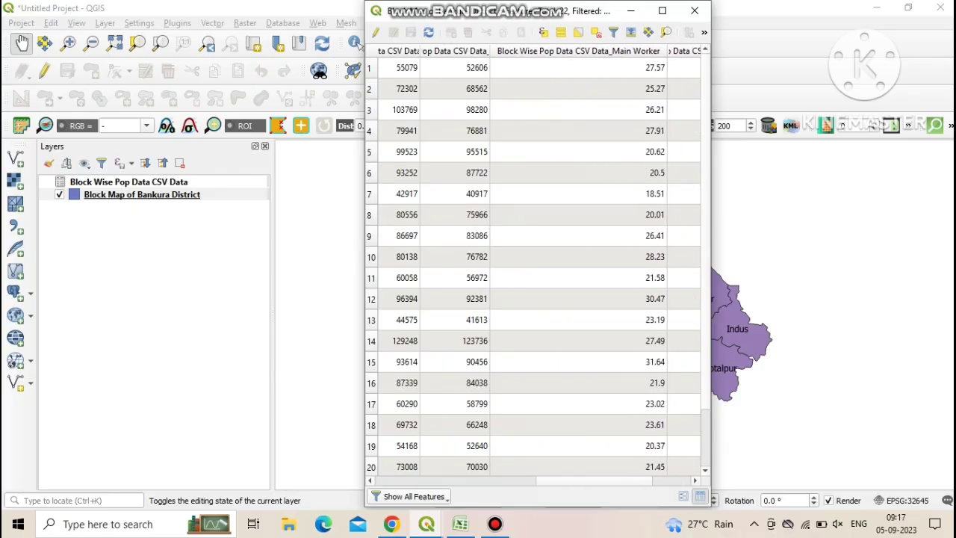
drag(489, 51, 607, 51)
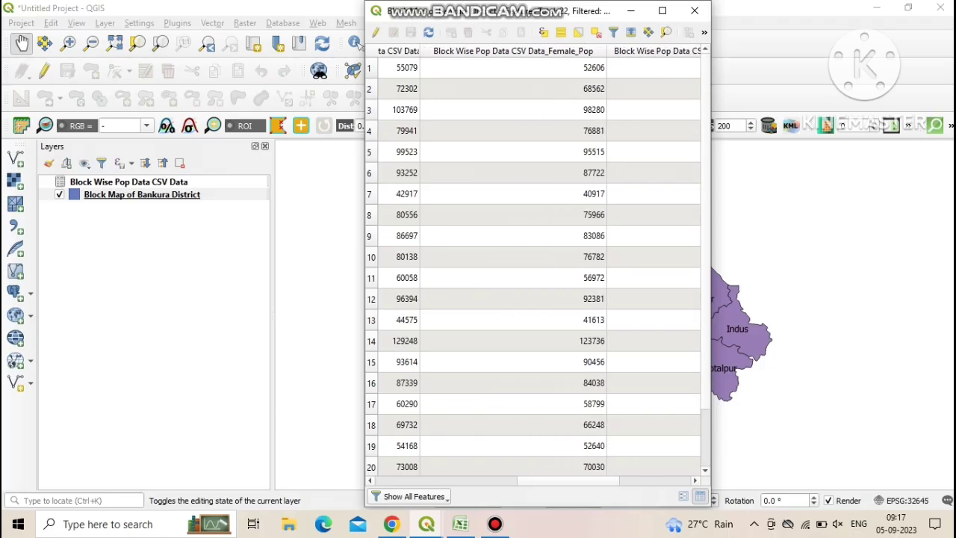
drag(420, 51, 508, 51)
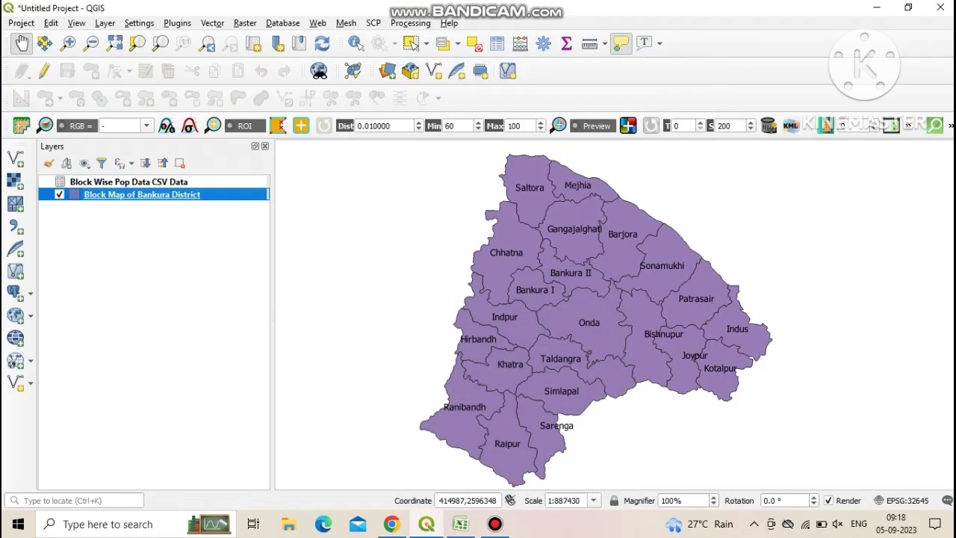
- Set the block map layer's symbology to Graduated, using the Block Wise Pop Data CSV Data_Density field as its value
right_click(128, 194)
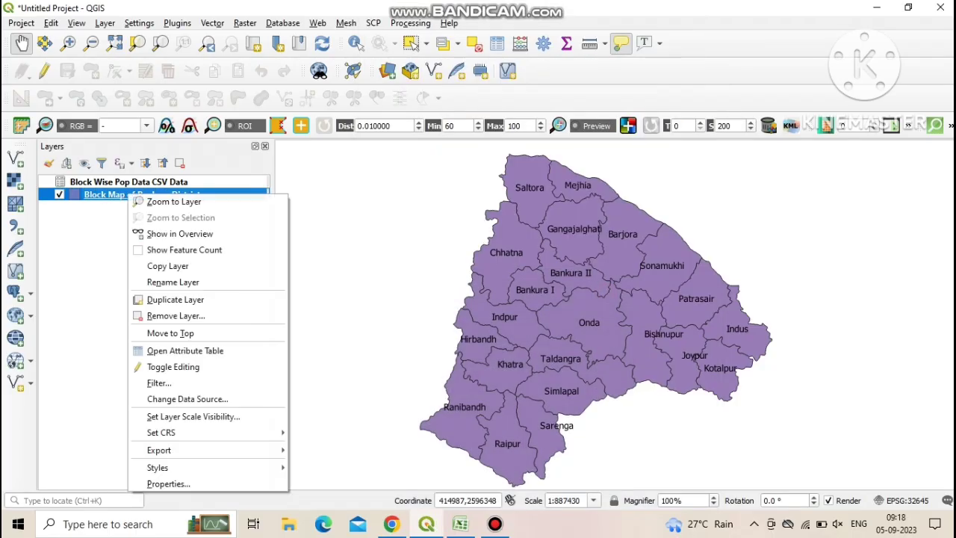
click(168, 484)
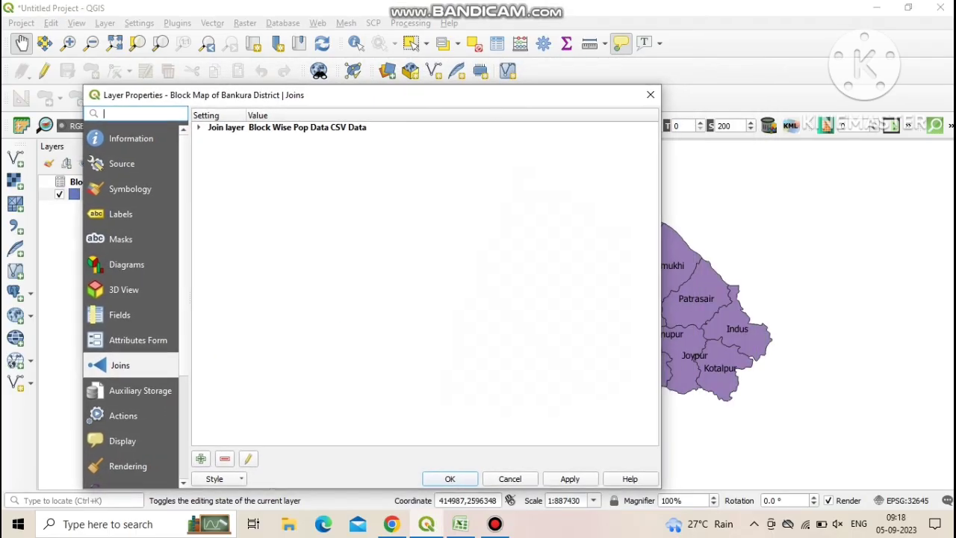
click(130, 188)
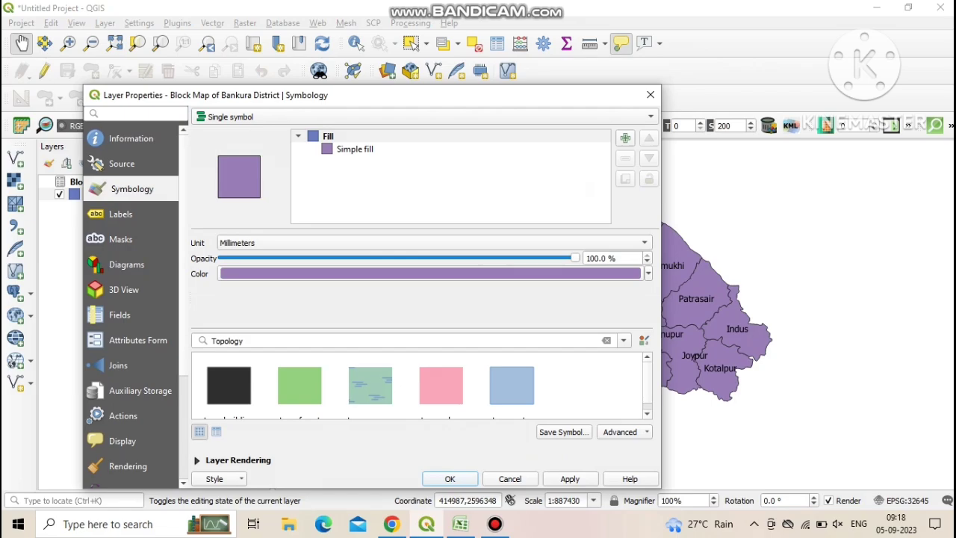
click(425, 117)
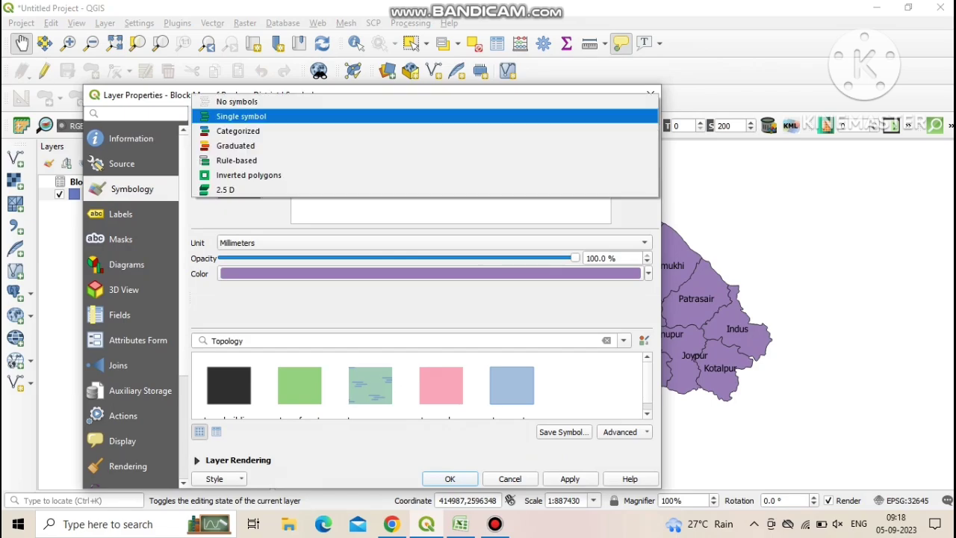
click(424, 115)
click(424, 115)
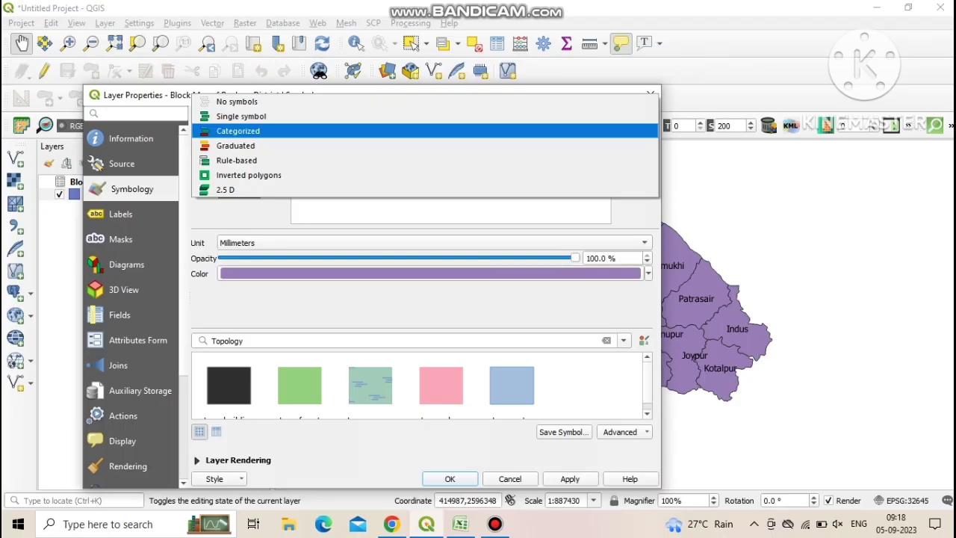
click(235, 146)
click(630, 137)
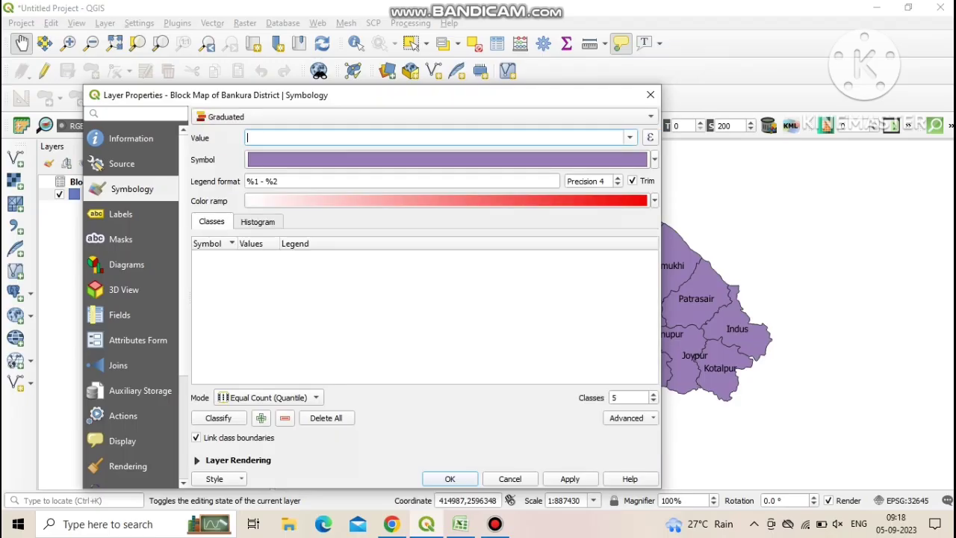
key(Up)
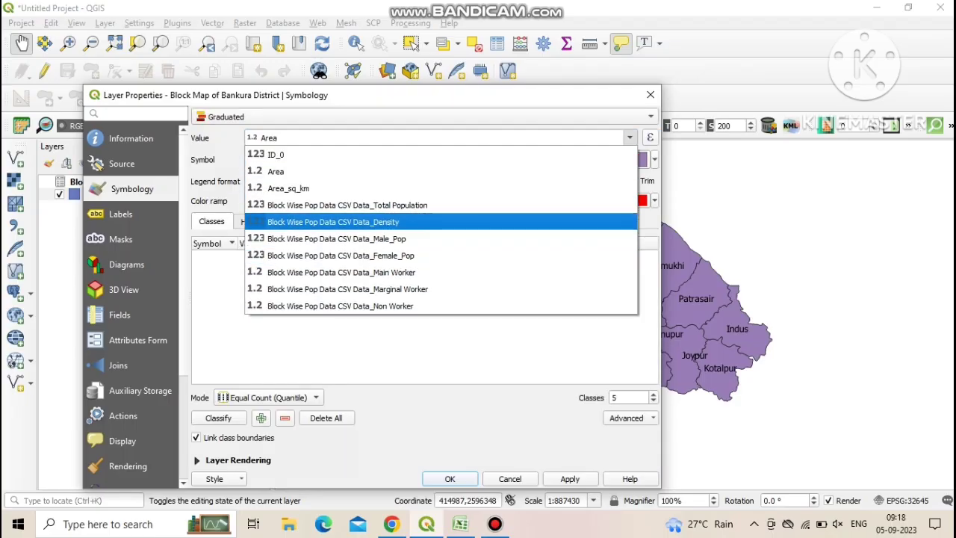
key(Return)
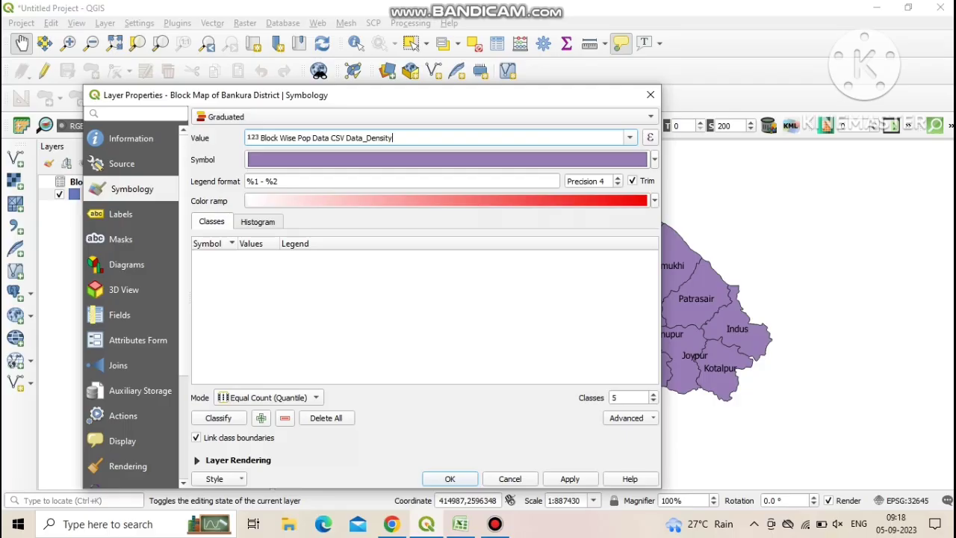
- Set the legend precision to 0 and classify the density values
click(617, 178)
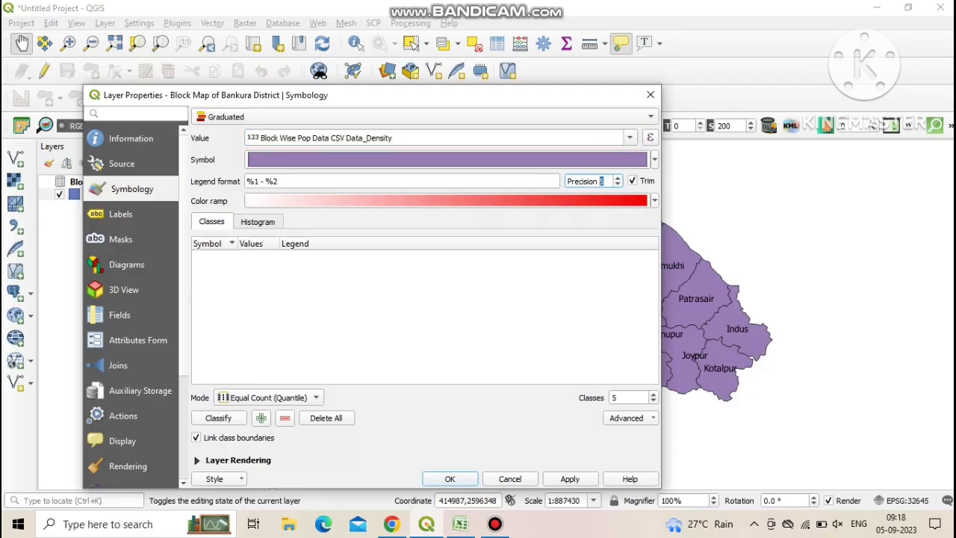
key(Down)
key(Down)
key(Down)
key(Down)
key(Down)
click(218, 417)
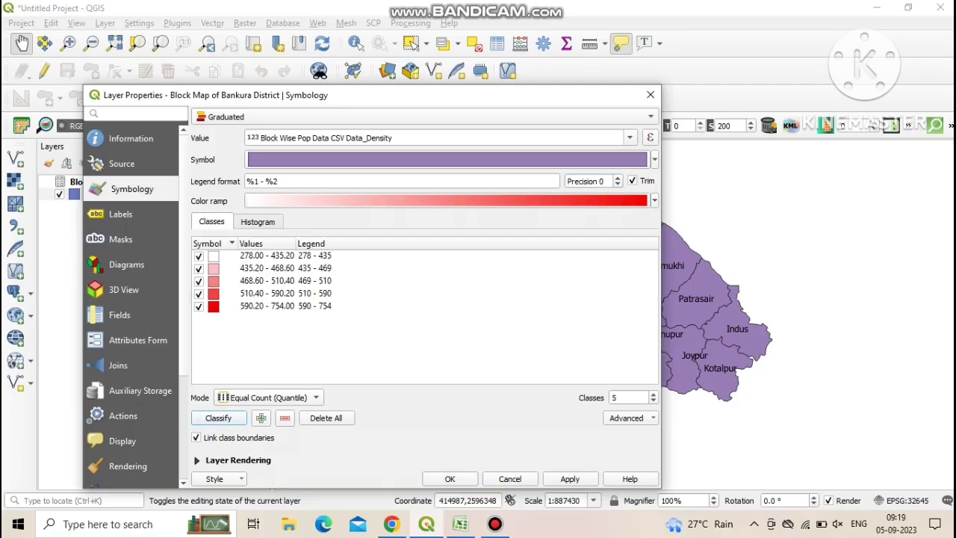
- Reduce the density classes to 4, set the mode to Natural Breaks (Jenks), and apply the symbology to the map
click(653, 401)
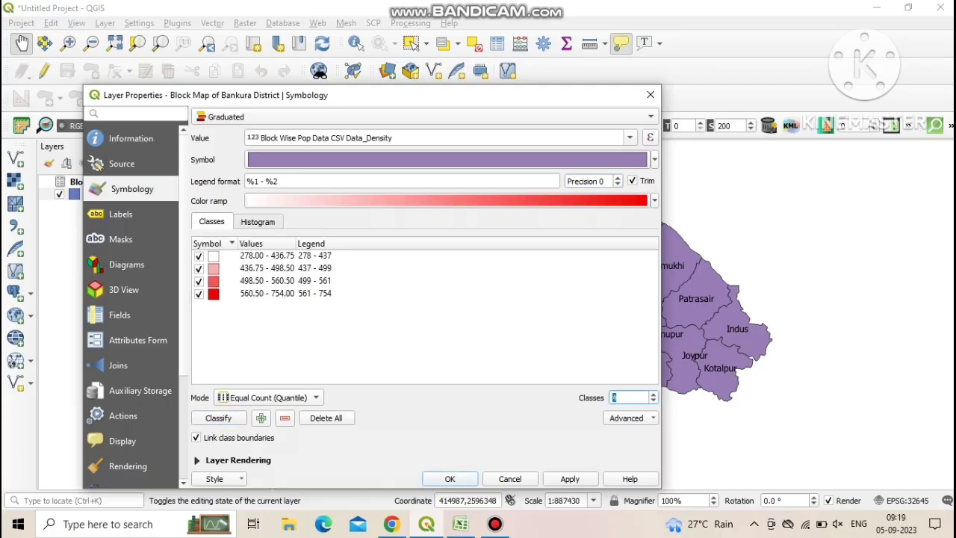
click(269, 398)
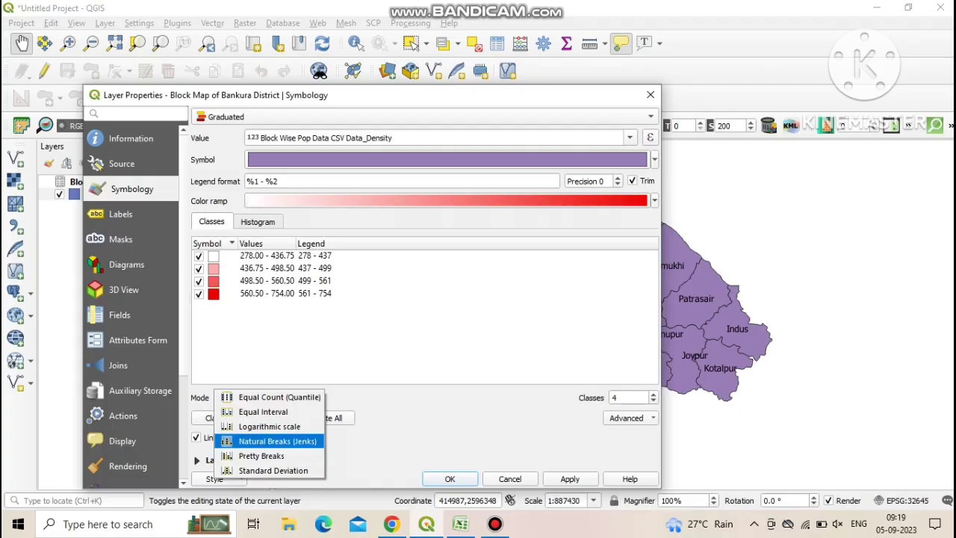
click(276, 440)
click(569, 479)
click(449, 478)
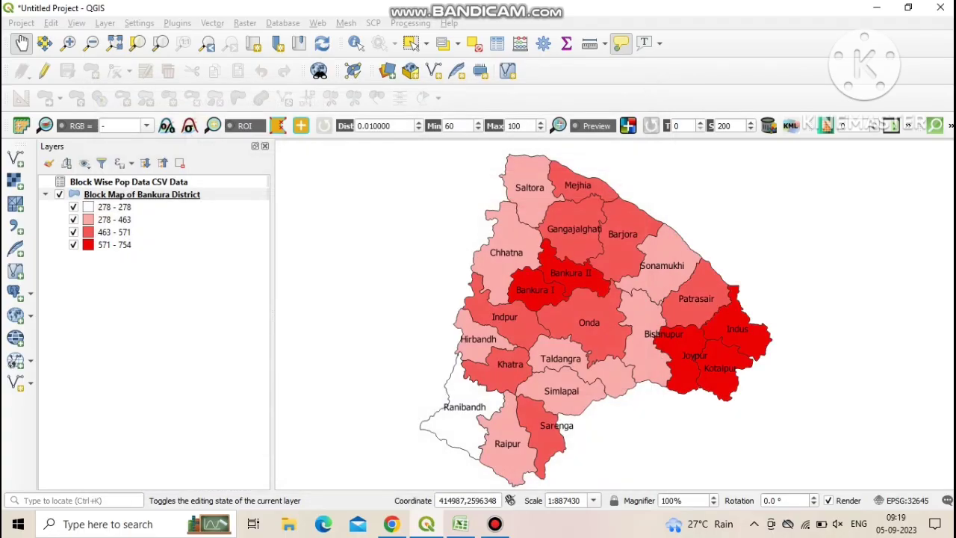
drag(638, 332, 630, 332)
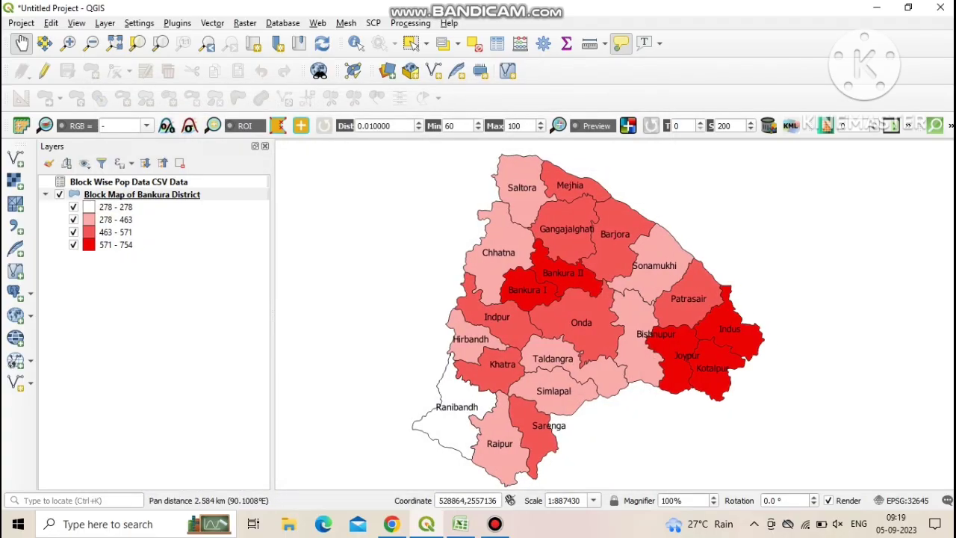